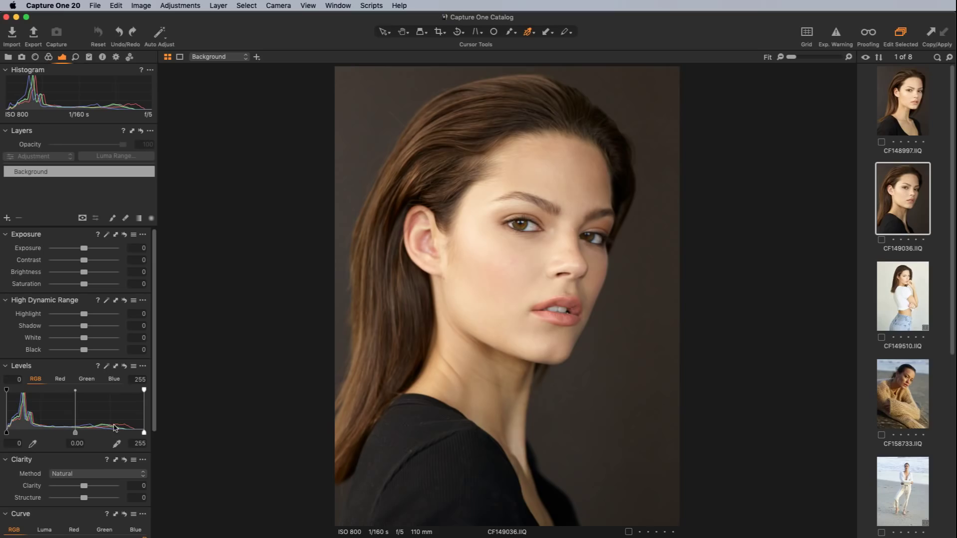
Step: Look through the adjustment tools in the scrollable area beneath Histogram and Layers, from Exposure down to Vignetting
{"action": "scroll", "coordinate": [115, 427], "scroll_direction": "down", "scroll_amount": 1}
{"action": "scroll", "coordinate": [114, 405], "scroll_direction": "down", "scroll_amount": 5}
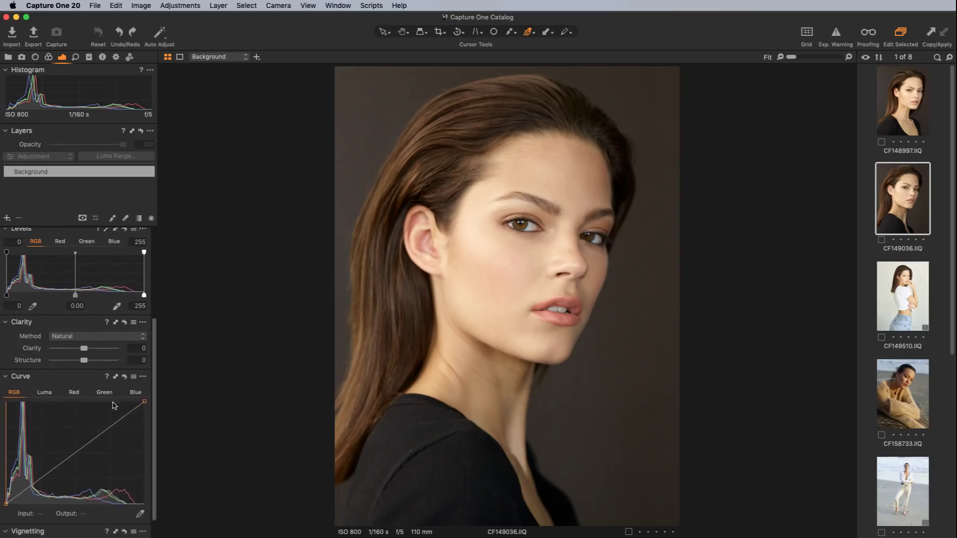
{"action": "scroll", "coordinate": [115, 406], "scroll_direction": "up", "scroll_amount": 5}
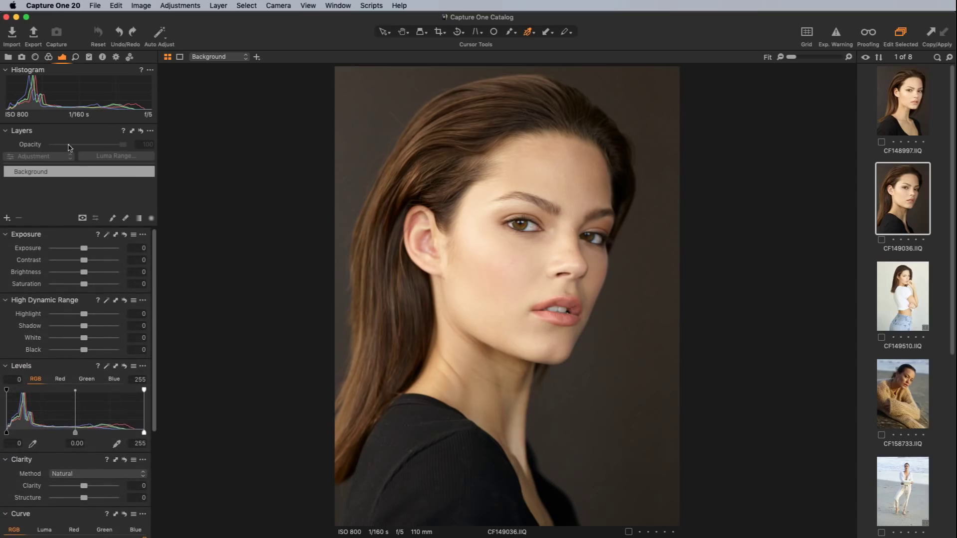
{"action": "scroll", "coordinate": [96, 485], "scroll_direction": "down", "scroll_amount": 5}
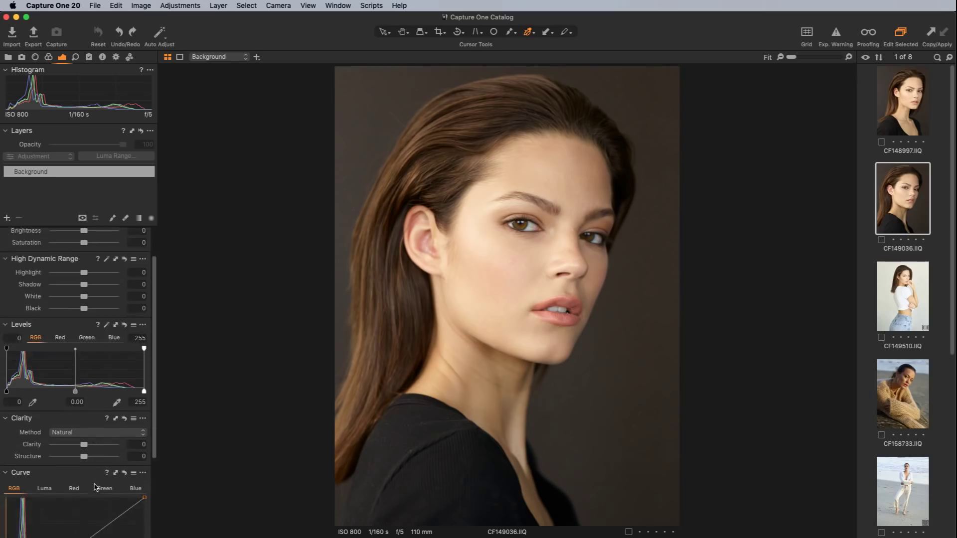
{"action": "scroll", "coordinate": [96, 487], "scroll_direction": "up", "scroll_amount": 5}
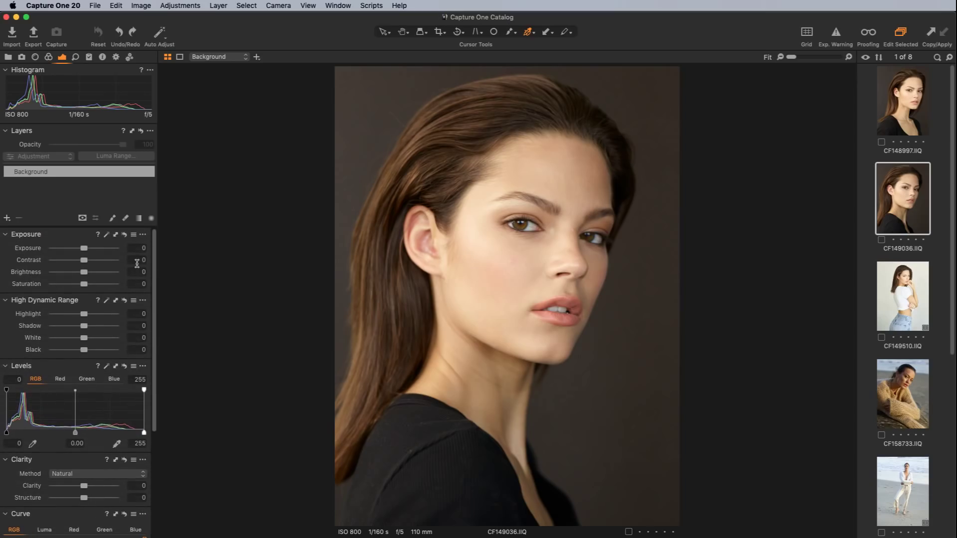
{"action": "scroll", "coordinate": [117, 319], "scroll_direction": "down", "scroll_amount": 5}
{"action": "scroll", "coordinate": [75, 359], "scroll_direction": "up", "scroll_amount": 5}
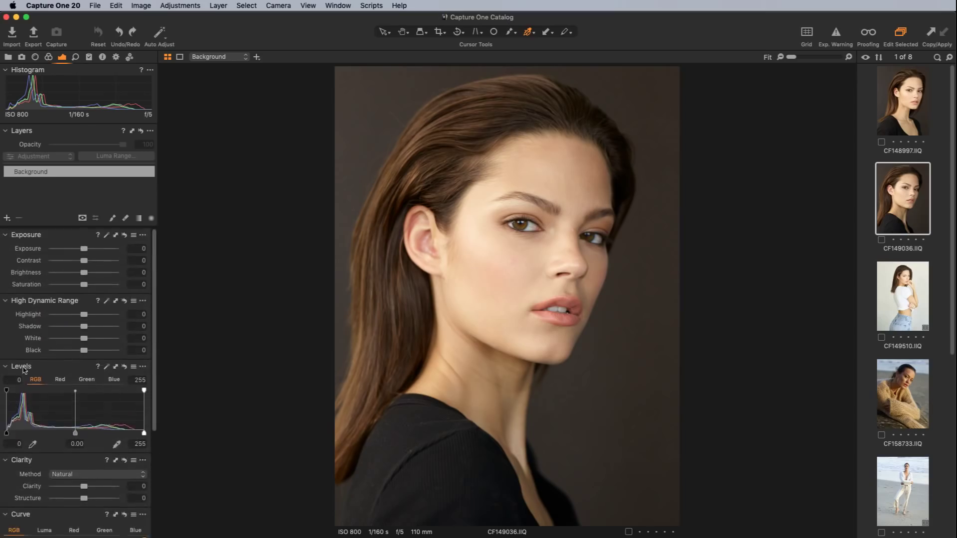
Step: Collapse the Levels, Clarity and Curve tools
{"action": "left_click", "coordinate": [8, 370]}
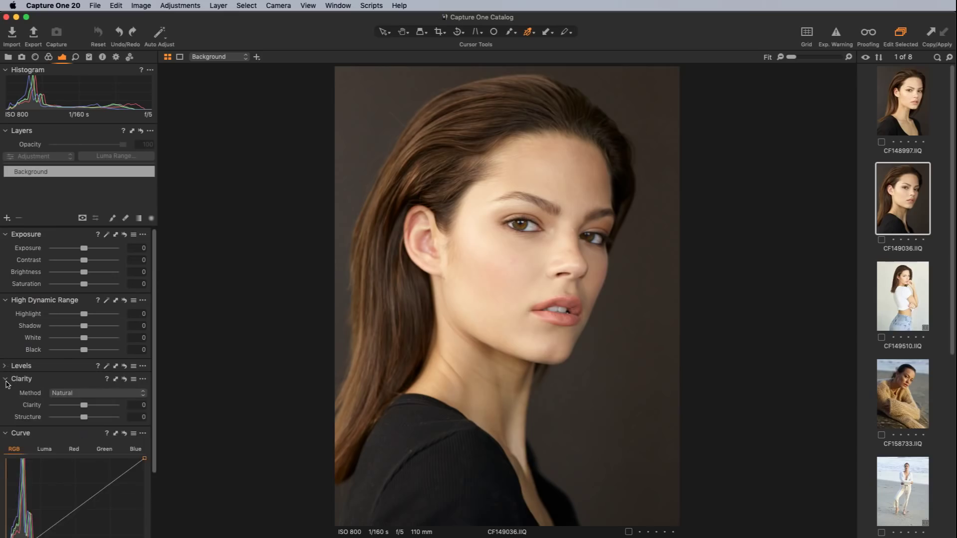
{"action": "left_click", "coordinate": [8, 380]}
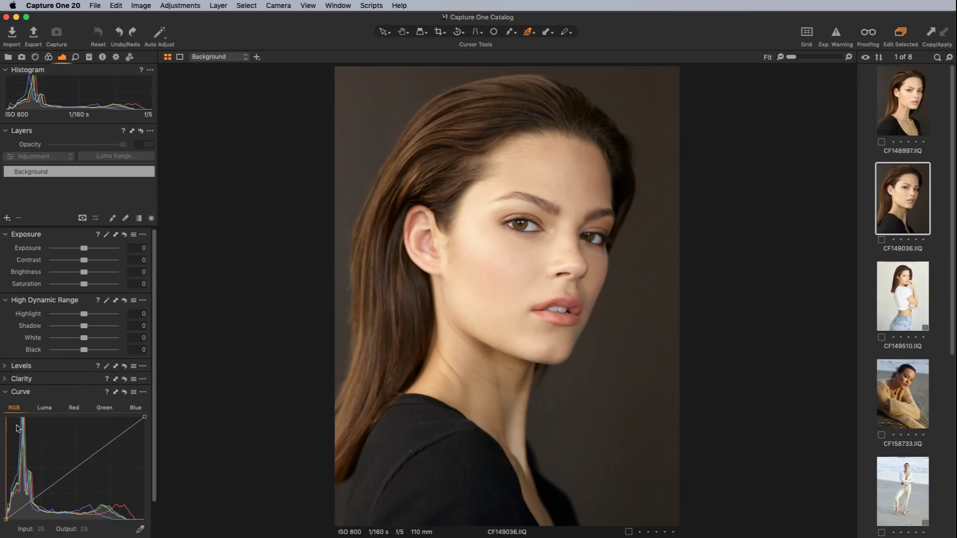
{"action": "left_click", "coordinate": [5, 393]}
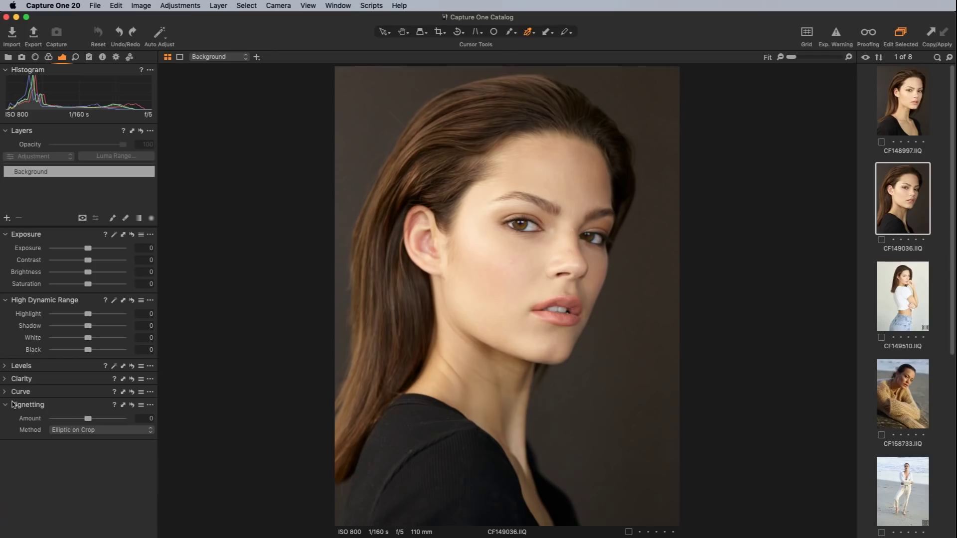
Step: Expand the Levels and Clarity tools again
{"action": "left_click", "coordinate": [5, 367]}
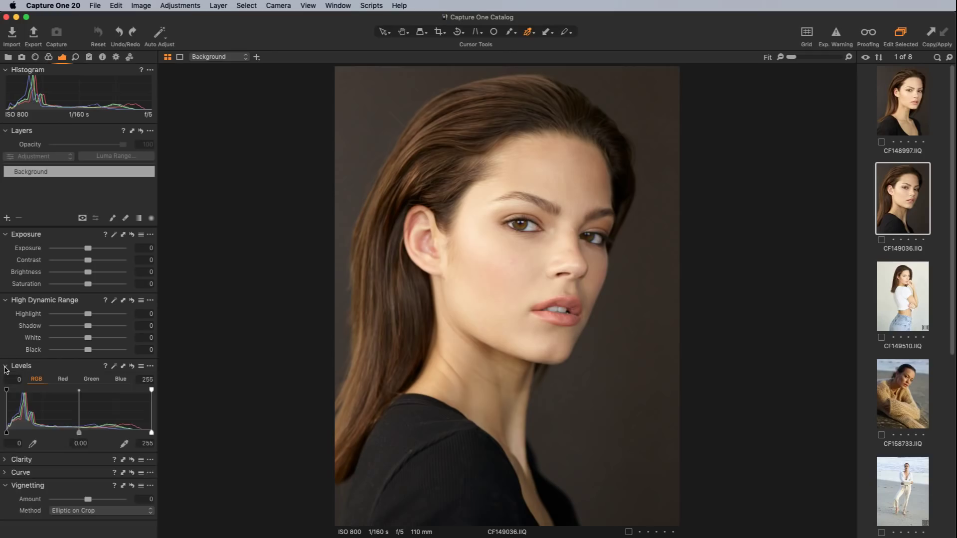
{"action": "left_click", "coordinate": [5, 460]}
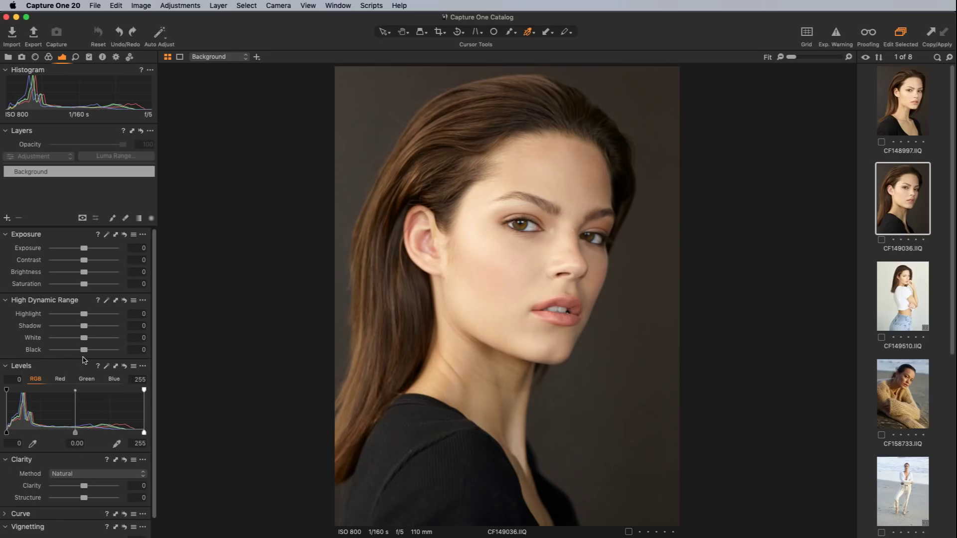
{"action": "scroll", "coordinate": [80, 369], "scroll_direction": "down", "scroll_amount": 5}
{"action": "scroll", "coordinate": [83, 359], "scroll_direction": "up", "scroll_amount": 5}
Step: Move the Exposure tool to the pinned area and test how the remaining tools scroll beneath it
{"action": "left_click", "coordinate": [143, 235]}
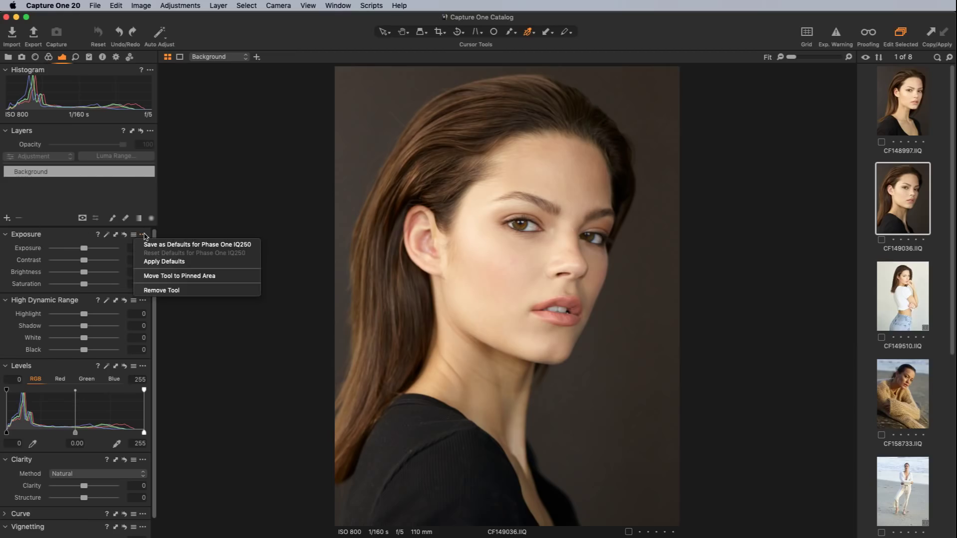
{"action": "left_click", "coordinate": [174, 276]}
{"action": "scroll", "coordinate": [75, 349], "scroll_direction": "down", "scroll_amount": 2}
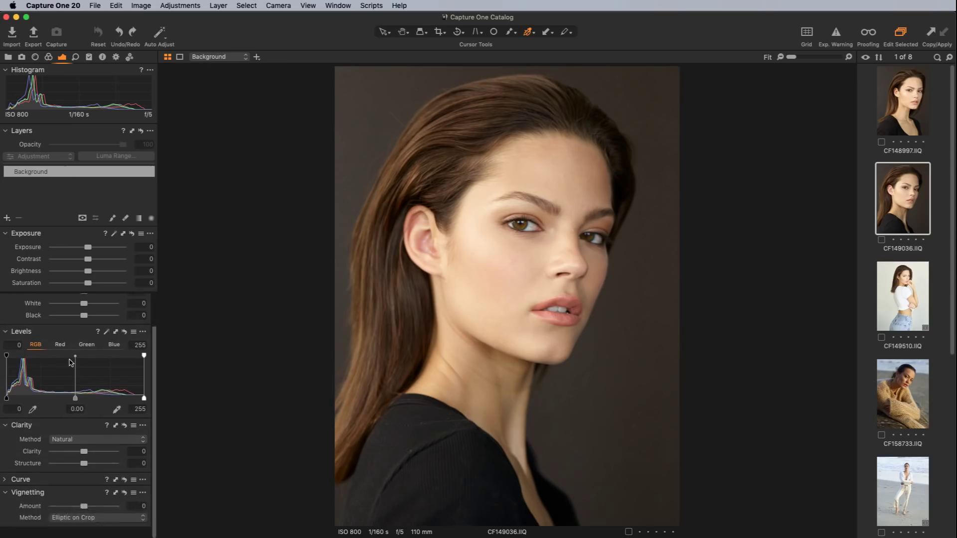
{"action": "scroll", "coordinate": [75, 349], "scroll_direction": "up", "scroll_amount": 3}
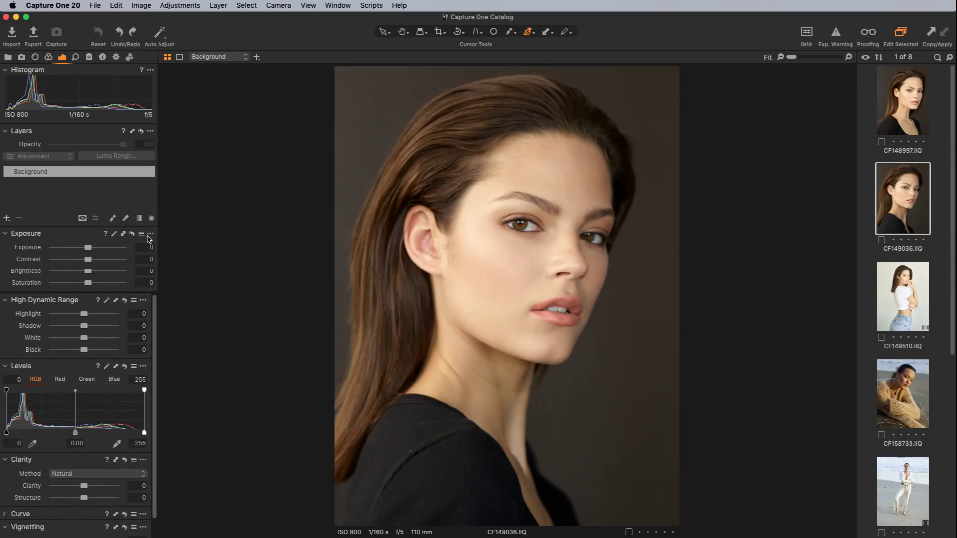
Step: Move the Exposure tool back to the scrollable area and check that it scrolls with the other tools
{"action": "left_click", "coordinate": [149, 234]}
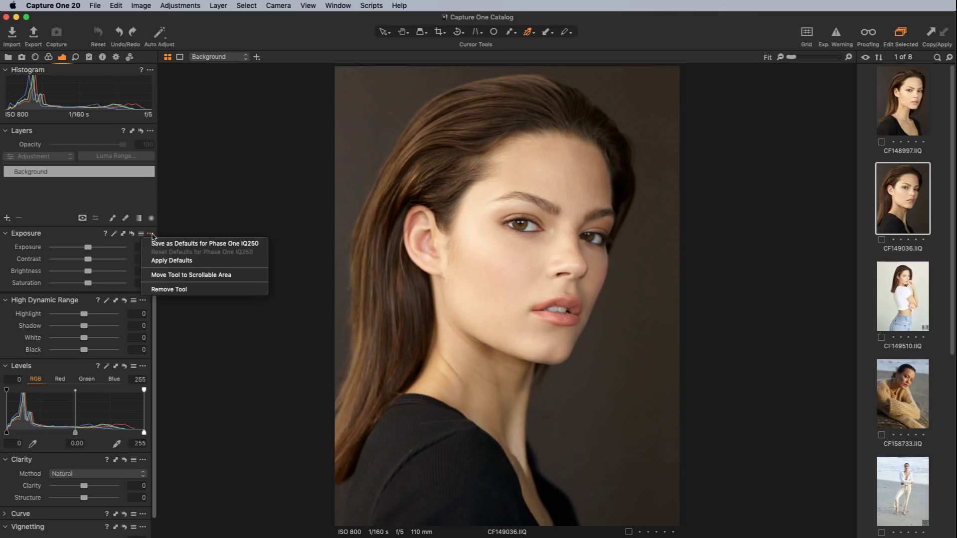
{"action": "left_click", "coordinate": [183, 276]}
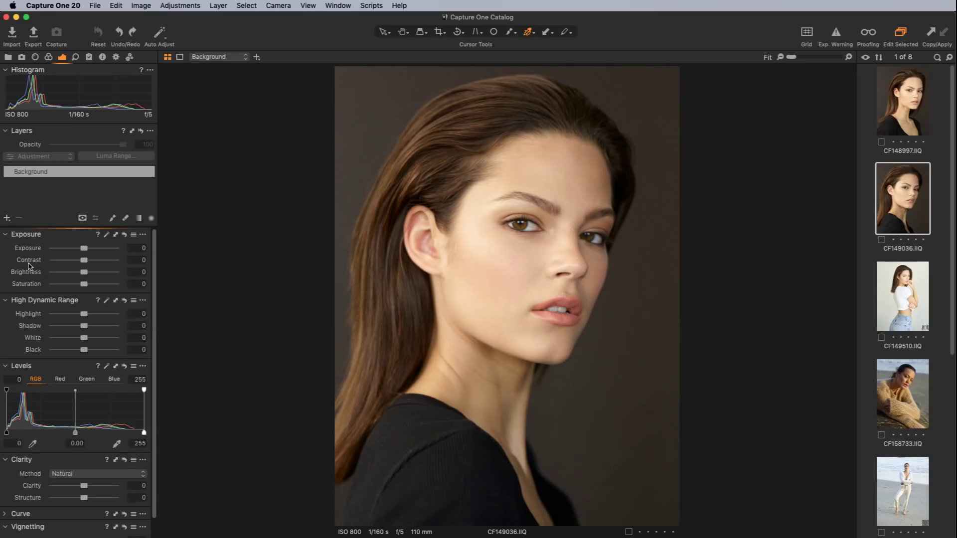
{"action": "scroll", "coordinate": [58, 254], "scroll_direction": "down", "scroll_amount": 2}
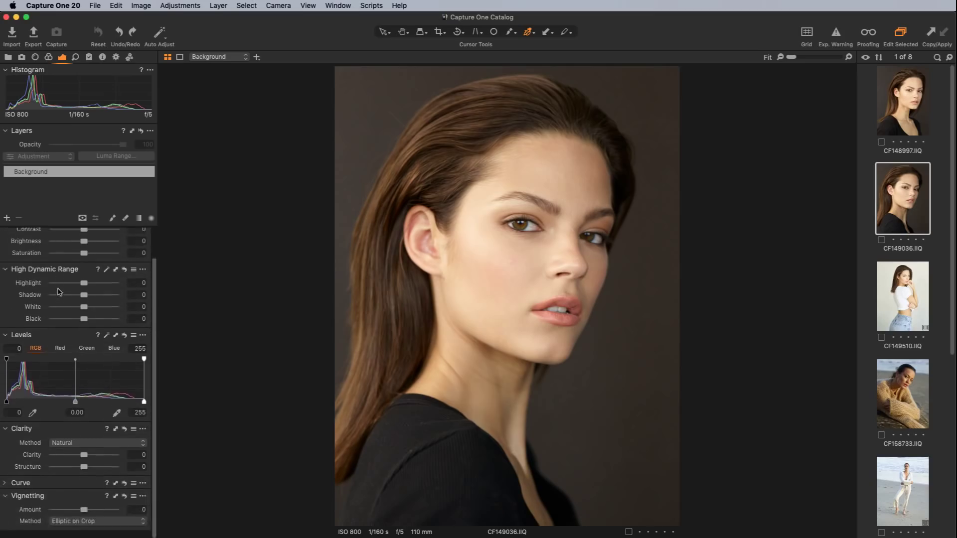
{"action": "scroll", "coordinate": [59, 292], "scroll_direction": "up", "scroll_amount": 2}
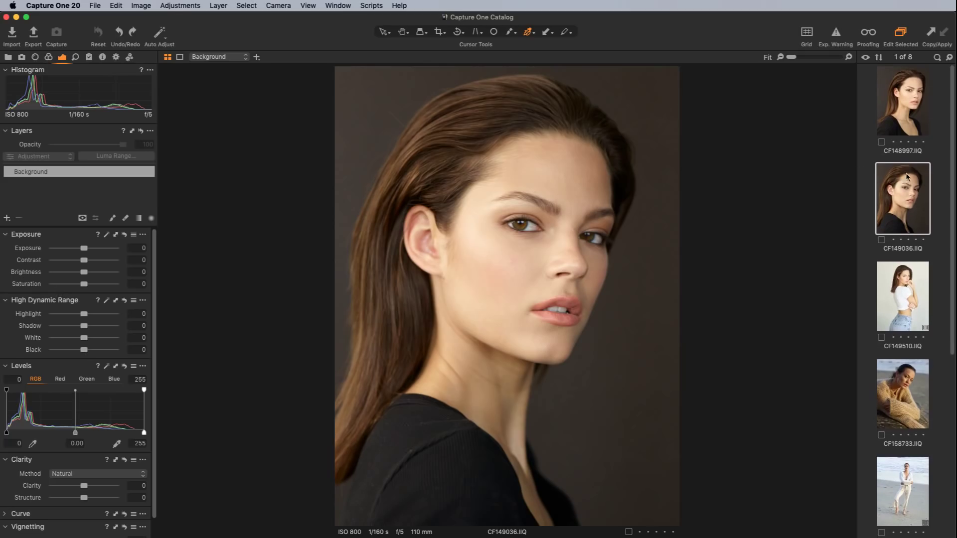
Step: Check the Select Next When options for star-rated and color-tagged images
{"action": "left_click", "coordinate": [253, 6]}
{"action": "mouse_move", "coordinate": [275, 120]}
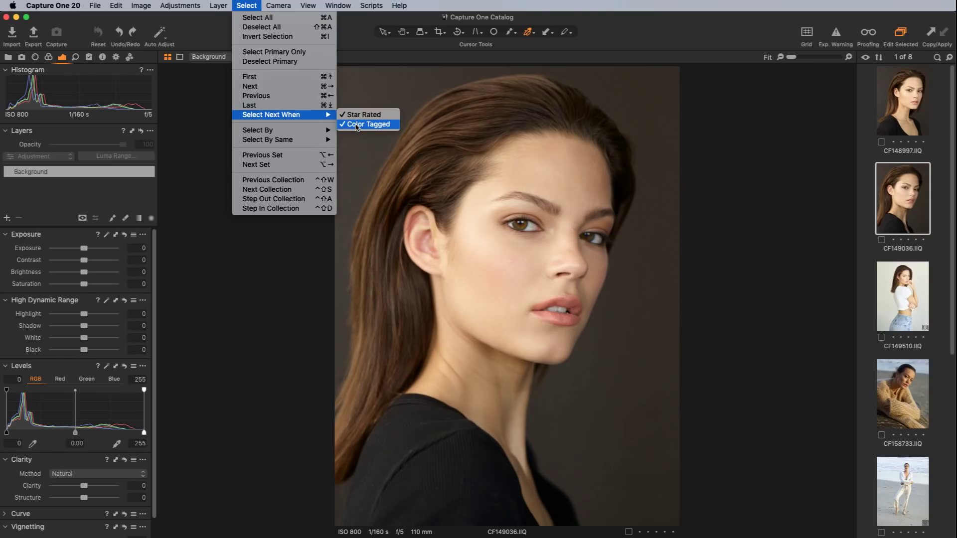
{"action": "left_click", "coordinate": [886, 217]}
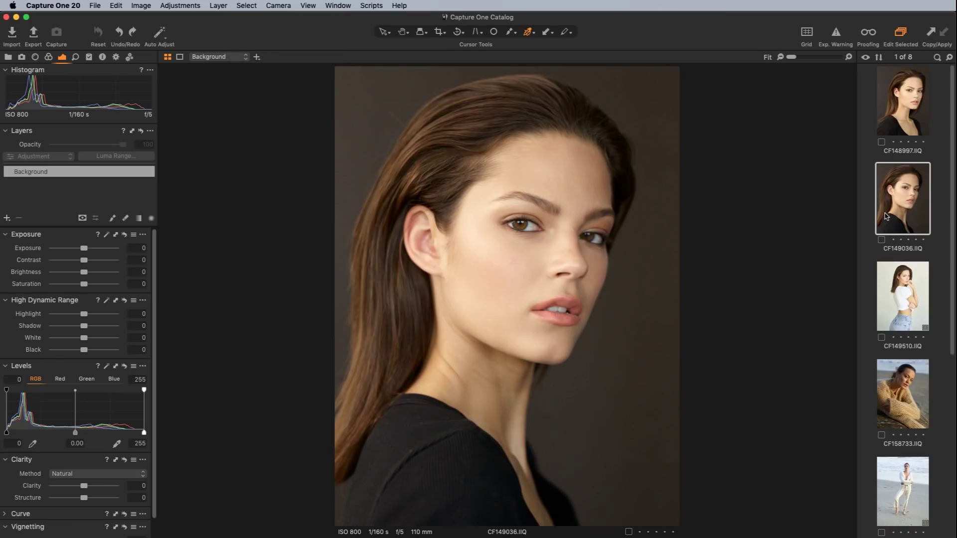
Step: Rate CF149036 four stars and CF149510 five stars, and give CF158733 a yellow color tag
{"action": "key", "text": "4"}
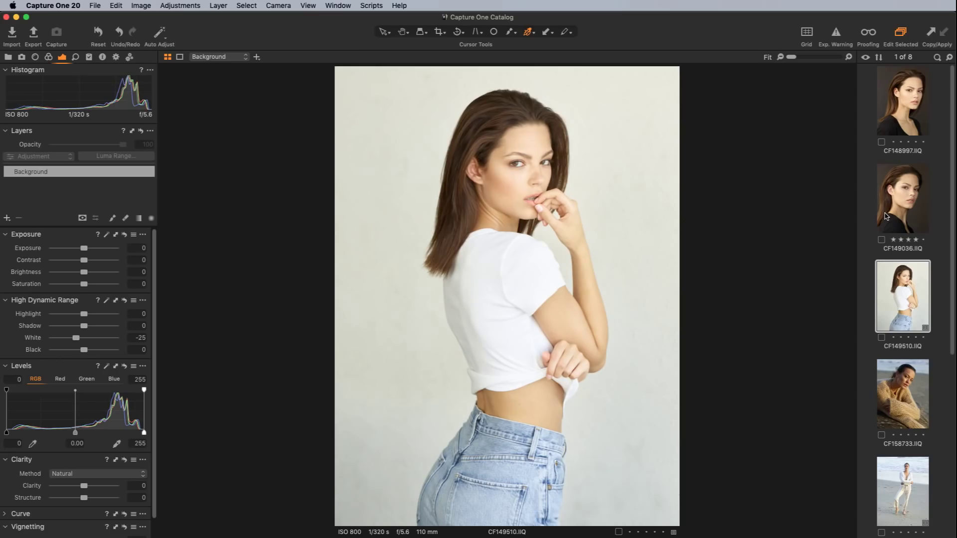
{"action": "key", "text": "5"}
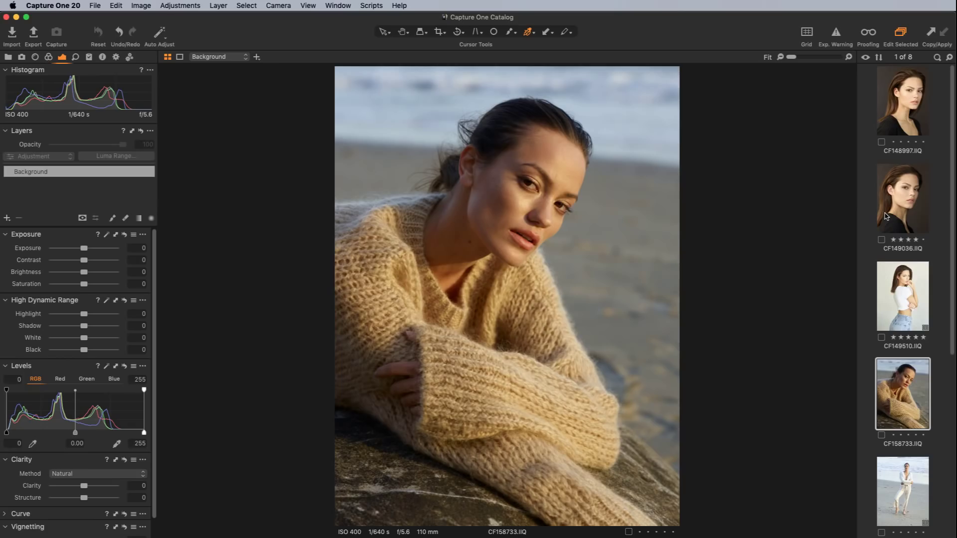
{"action": "key", "text": "asterisk"}
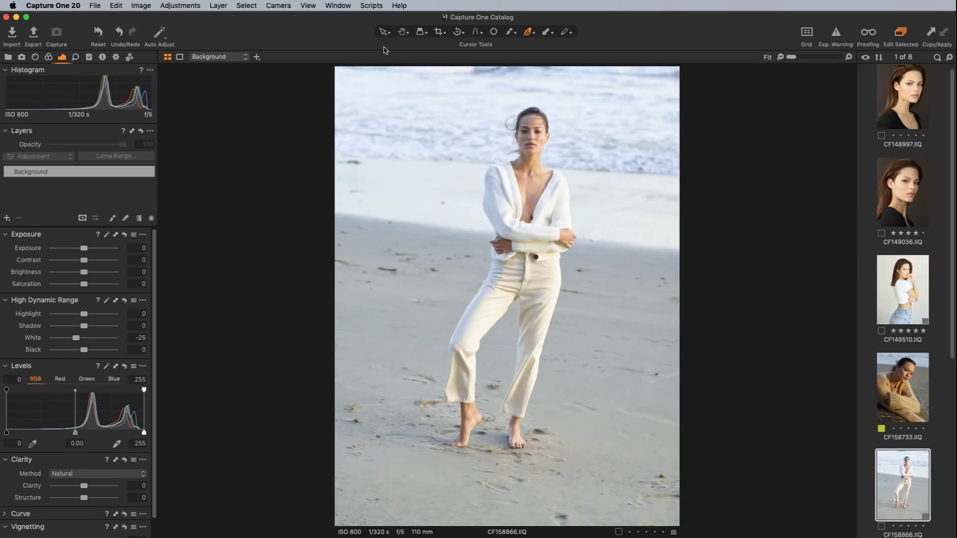
Step: Review the star rating and color tag criteria under Select Next When once more
{"action": "left_click", "coordinate": [246, 6]}
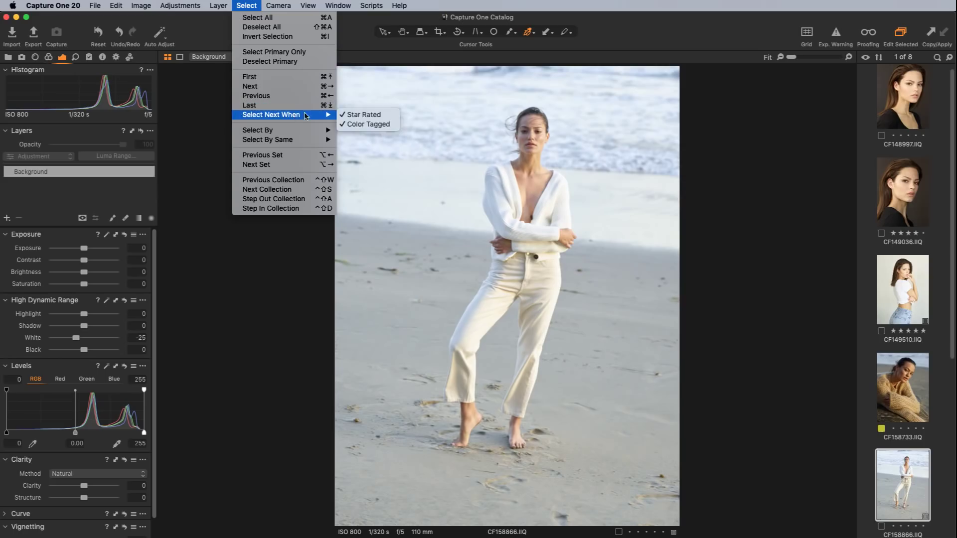
{"action": "left_click", "coordinate": [891, 397]}
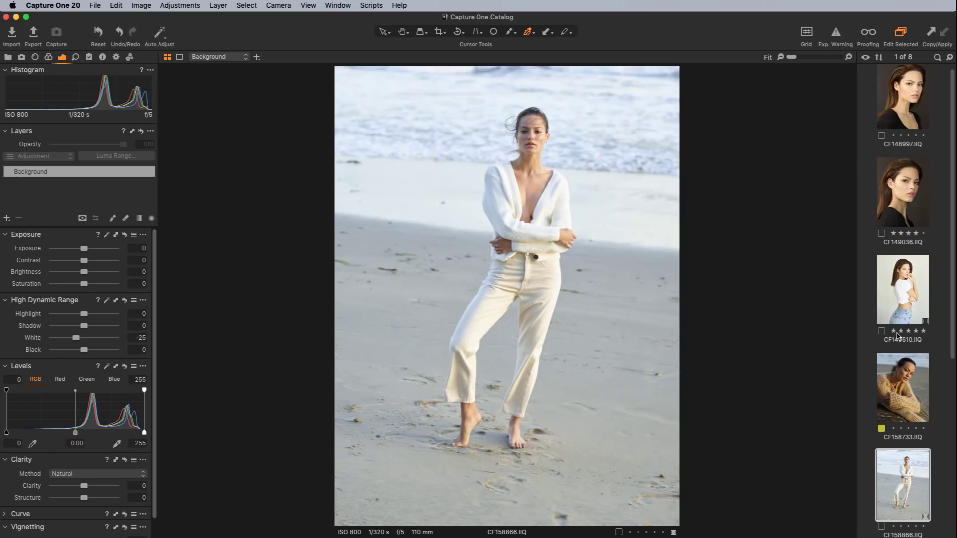
Step: Undo the star ratings and the color tag, and return to photo CF149036
{"action": "key", "text": "Up"}
{"action": "key", "text": "Up"}
{"action": "key", "text": "Up"}
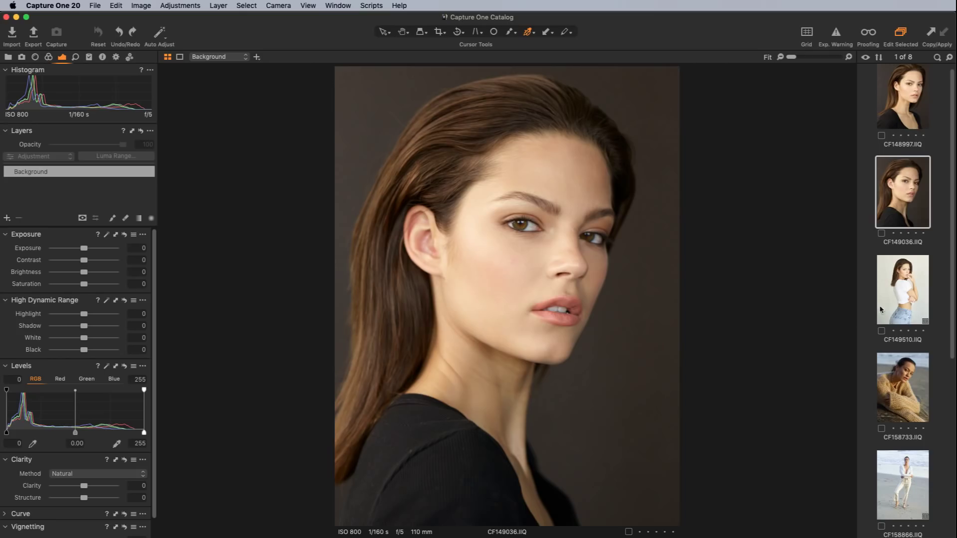
{"action": "scroll", "coordinate": [934, 265], "scroll_direction": "up", "scroll_amount": 1}
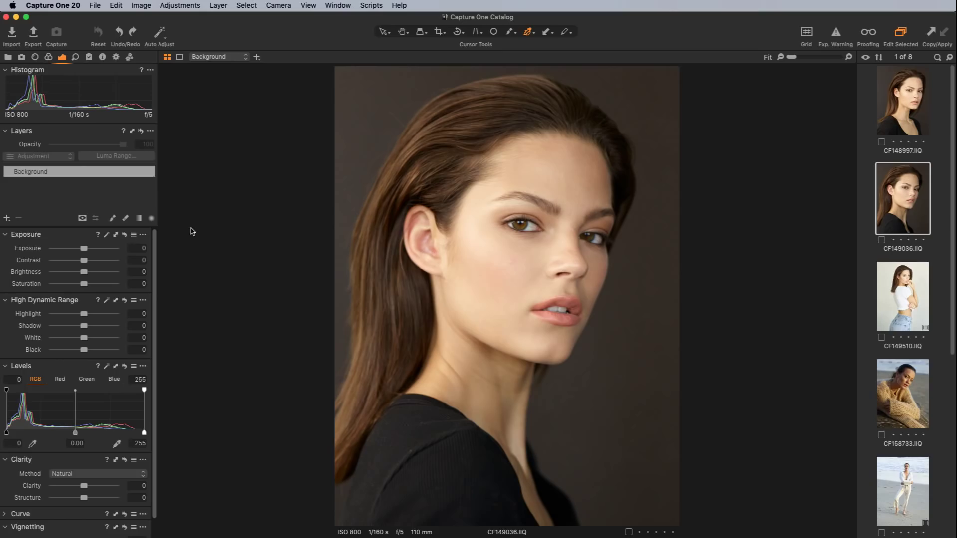
Step: Reset the High Dynamic Range White adjustment of photo CF149510 to 0
{"action": "scroll", "coordinate": [904, 478], "scroll_direction": "down", "scroll_amount": 10}
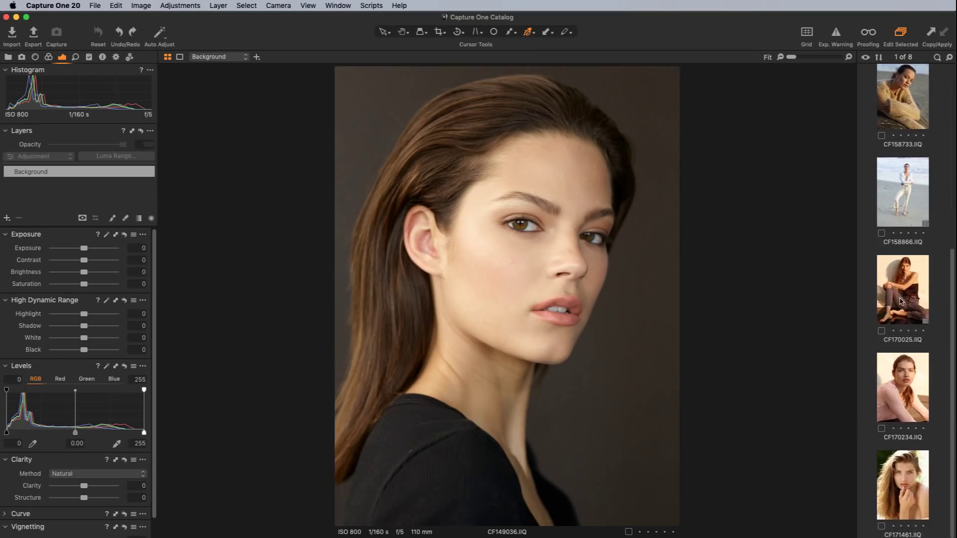
{"action": "scroll", "coordinate": [901, 296], "scroll_direction": "up", "scroll_amount": 6}
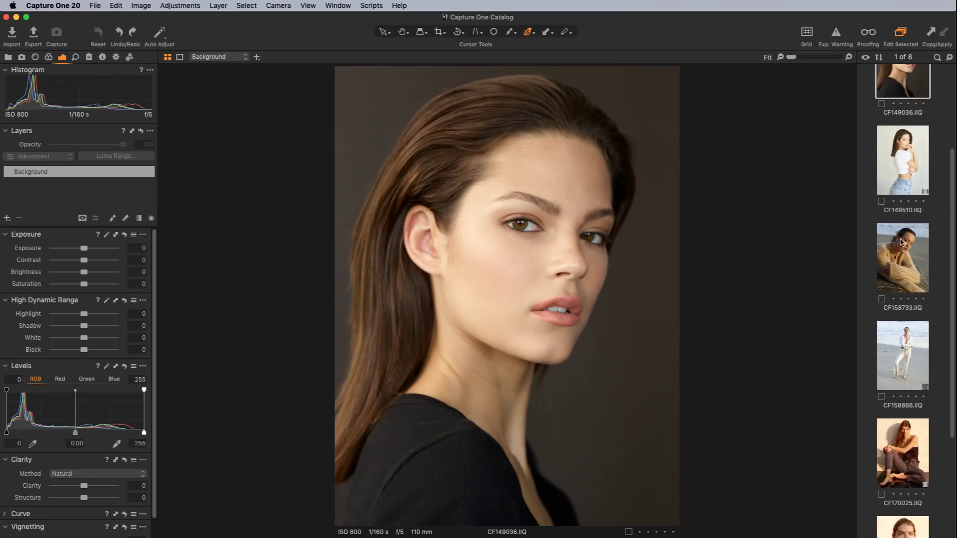
{"action": "left_click", "coordinate": [905, 162]}
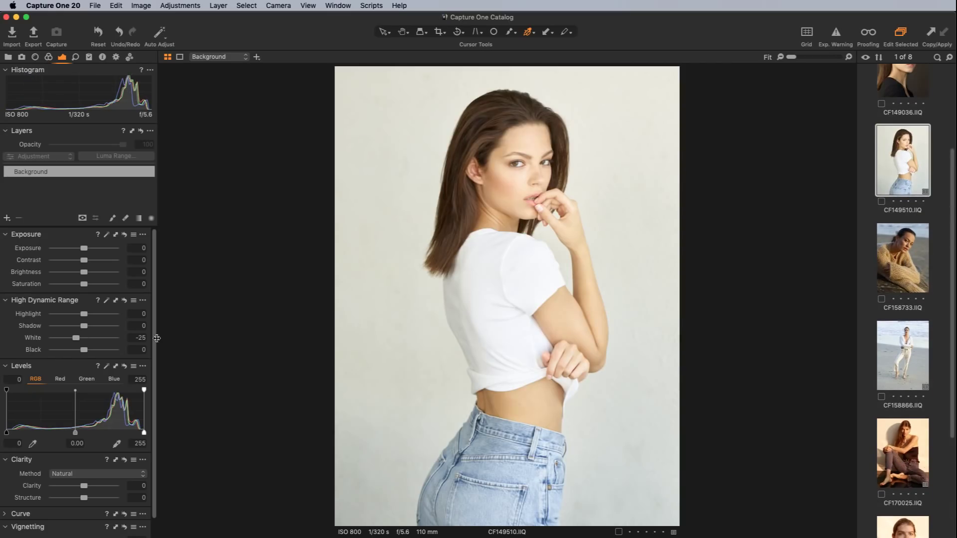
{"action": "double_click", "coordinate": [77, 340]}
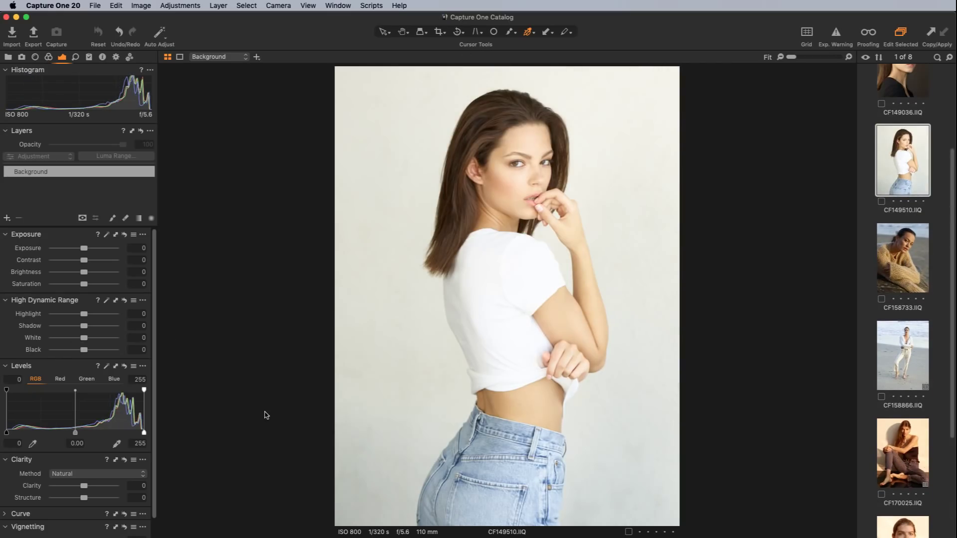
Step: Clone the variant of photo CF149510 and select its first variant
{"action": "right_click", "coordinate": [916, 177]}
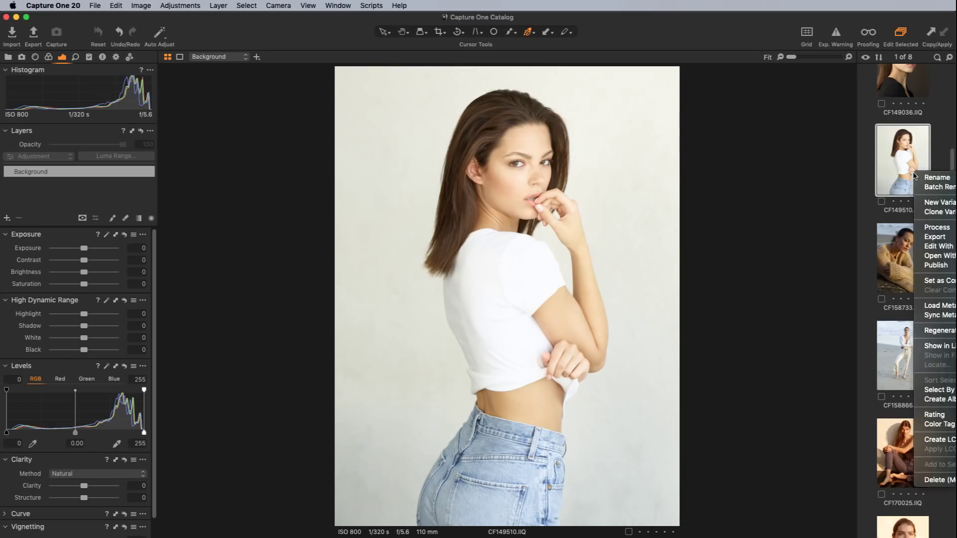
{"action": "left_click", "coordinate": [943, 209]}
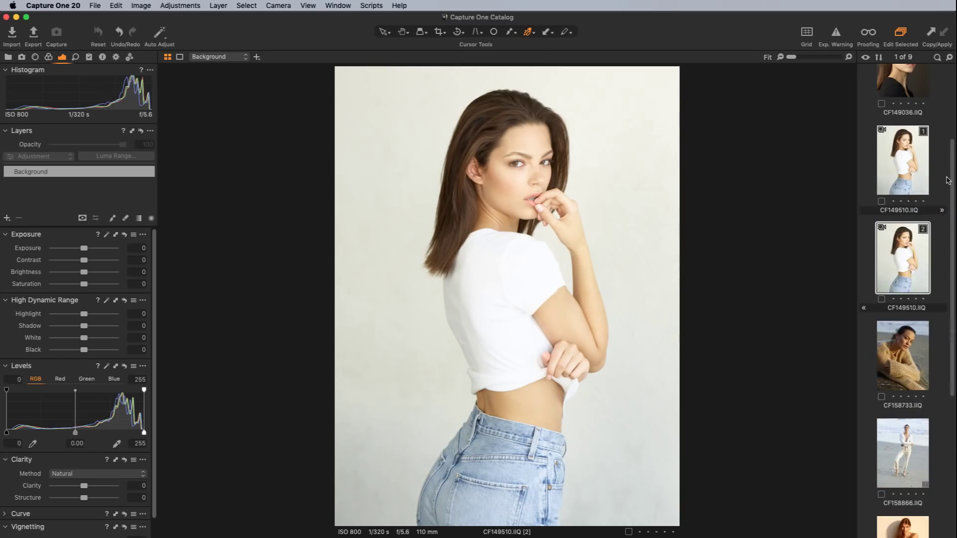
{"action": "left_click", "coordinate": [910, 176]}
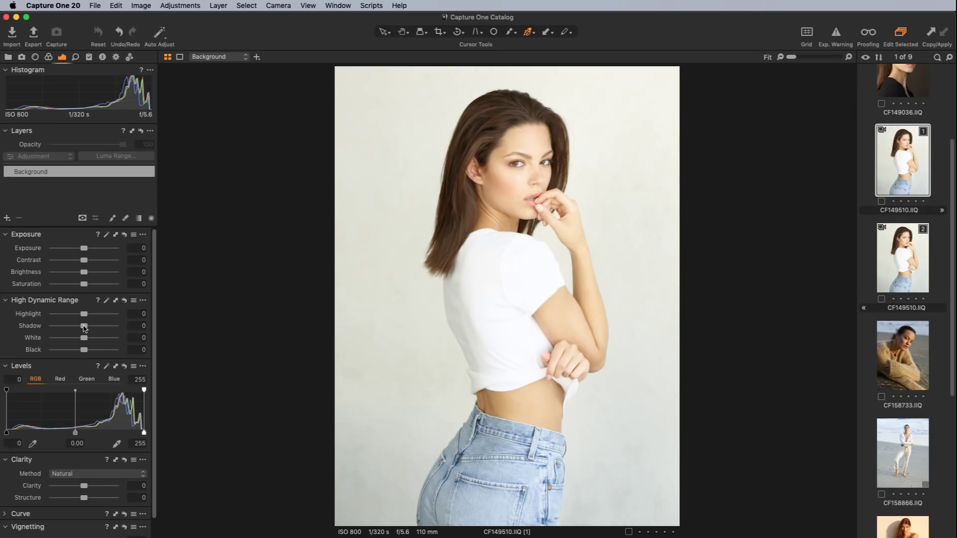
Step: Lower the High Dynamic Range Highlight setting of CF149510's second variant to about -58
{"action": "left_click", "coordinate": [908, 279]}
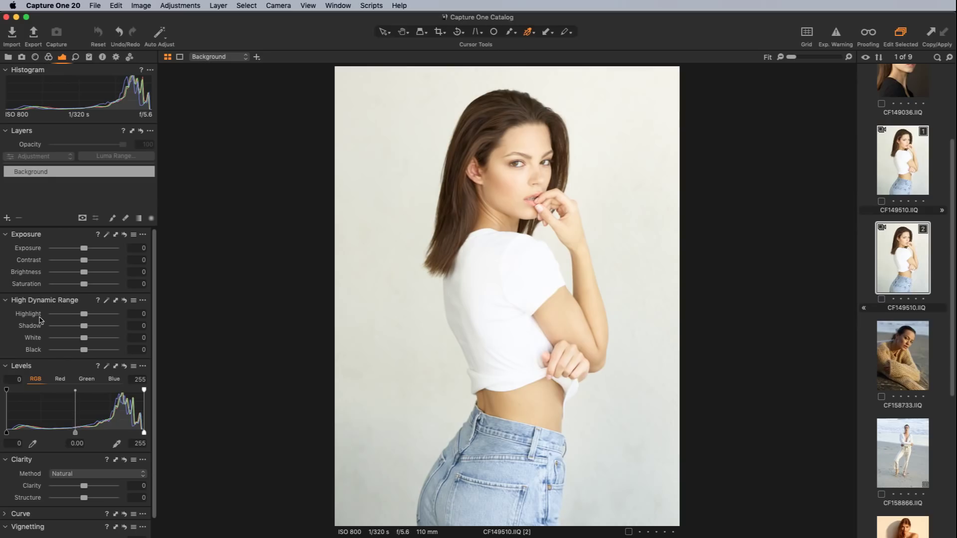
{"action": "mouse_move", "coordinate": [85, 316]}
{"action": "left_mouse_down"}
{"action": "mouse_move", "coordinate": [67, 322]}
{"action": "mouse_move", "coordinate": [102, 322]}
{"action": "mouse_move", "coordinate": [86, 323]}
{"action": "left_mouse_up"}
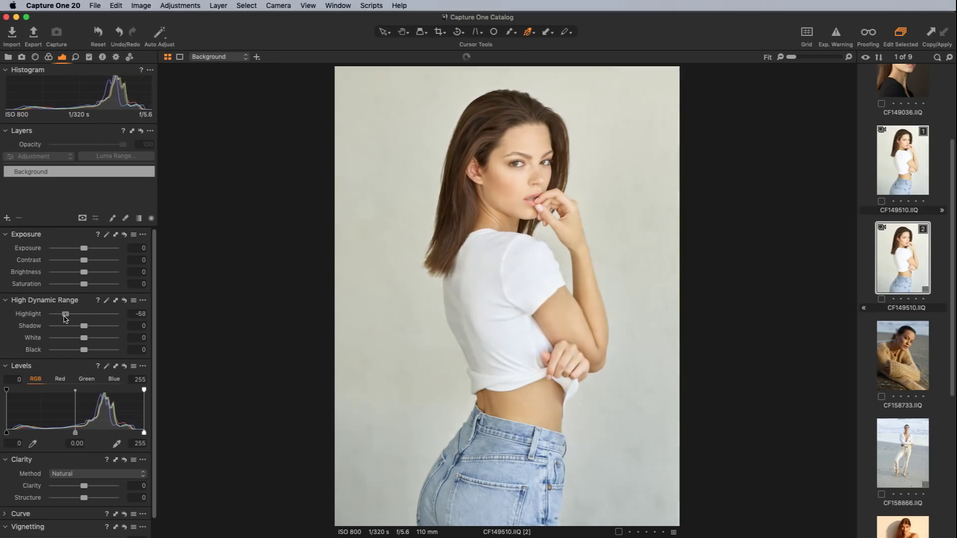
Step: Set High Dynamic Range Highlight to -25 on CF149510's second variant and White to -25 on its first variant
{"action": "double_click", "coordinate": [63, 314]}
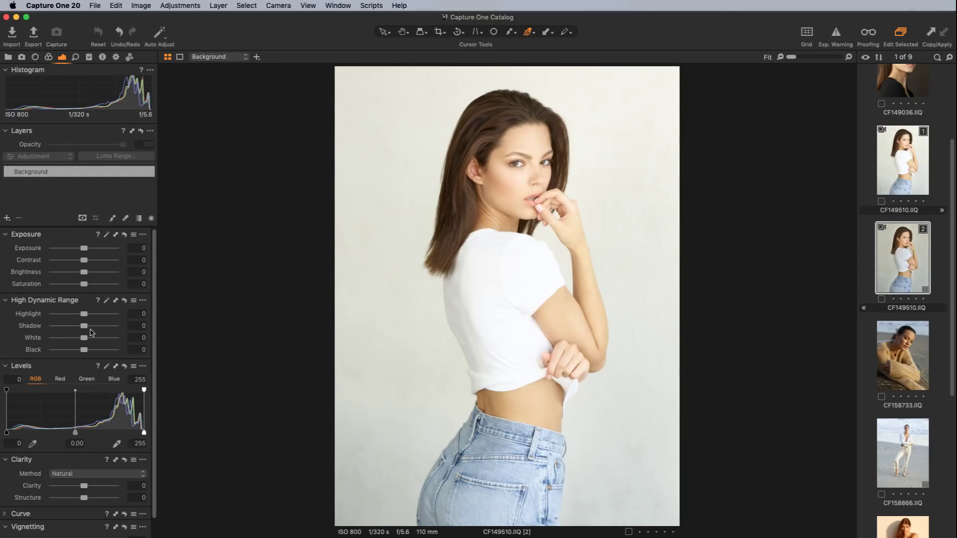
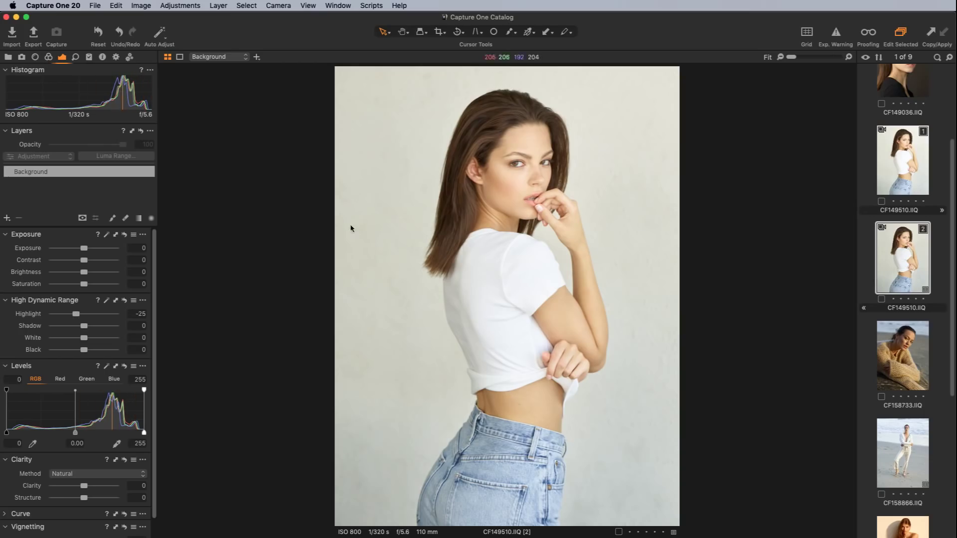
{"action": "left_click", "coordinate": [890, 167]}
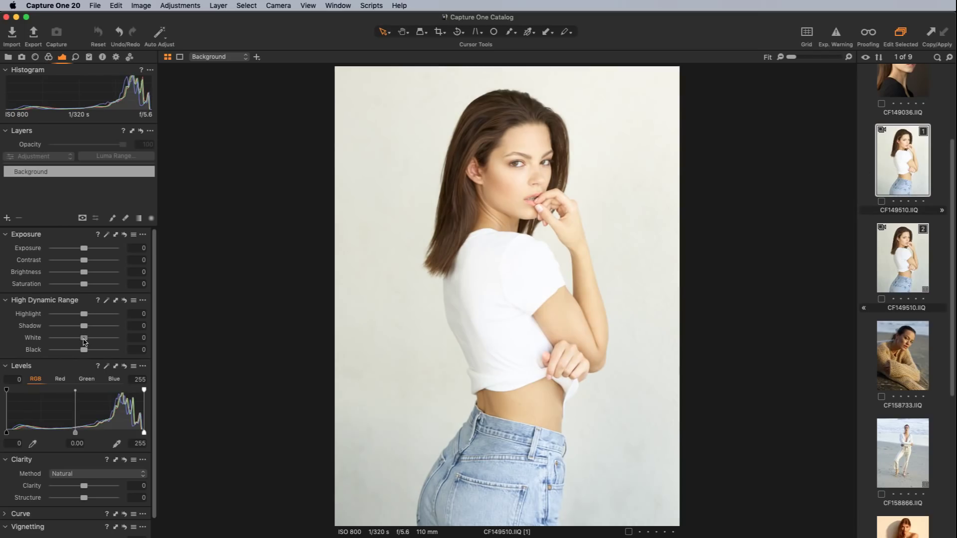
{"action": "left_click_drag", "start_coordinate": [84, 341], "coordinate": [76, 342]}
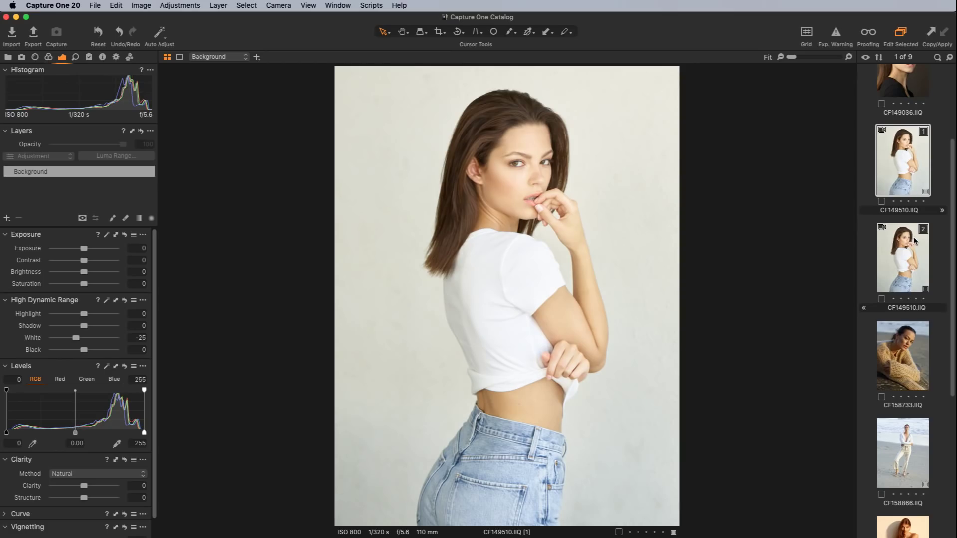
Step: Compare both variants of CF149510 side by side, alternating between them to examine their tones and High Dynamic Range settings
{"action": "left_click", "coordinate": [908, 253], "text": "super"}
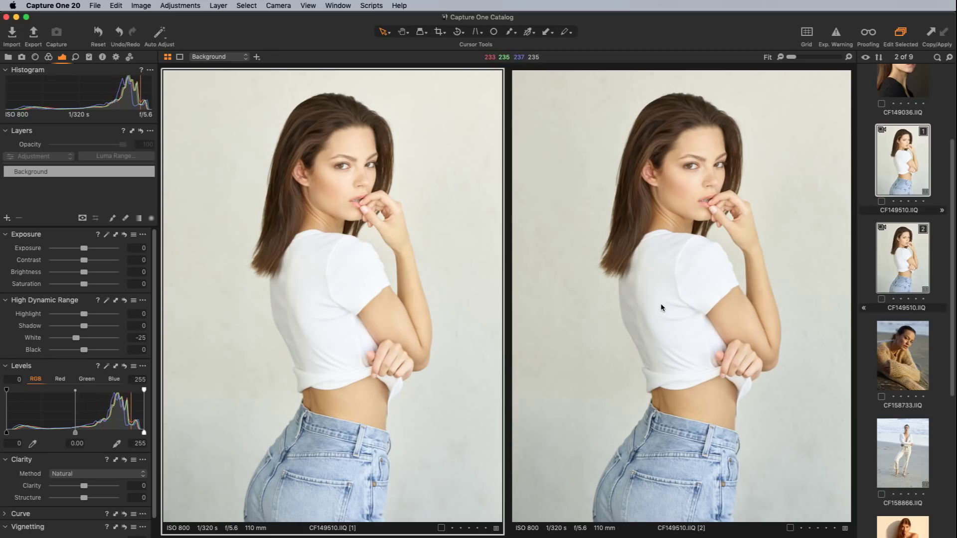
{"action": "left_click", "coordinate": [683, 296]}
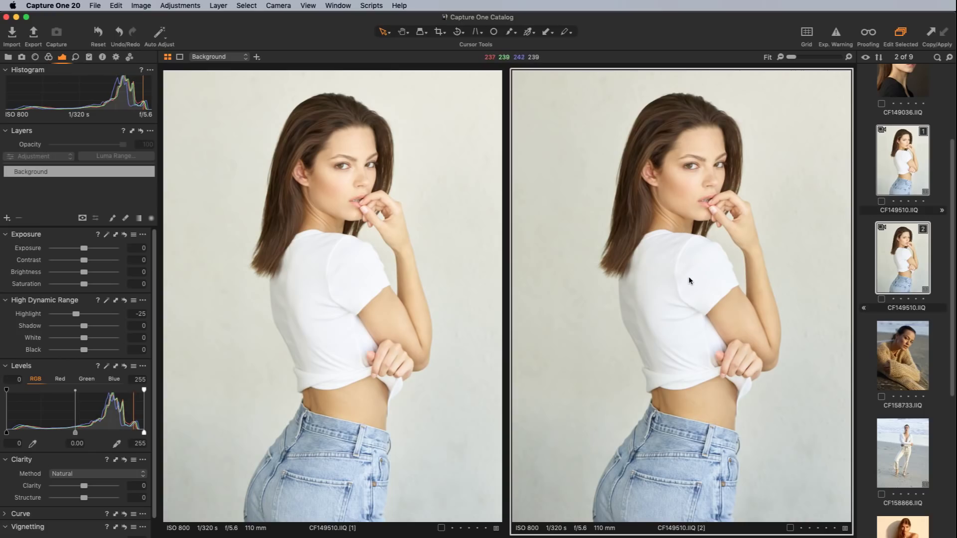
{"action": "left_click", "coordinate": [359, 231]}
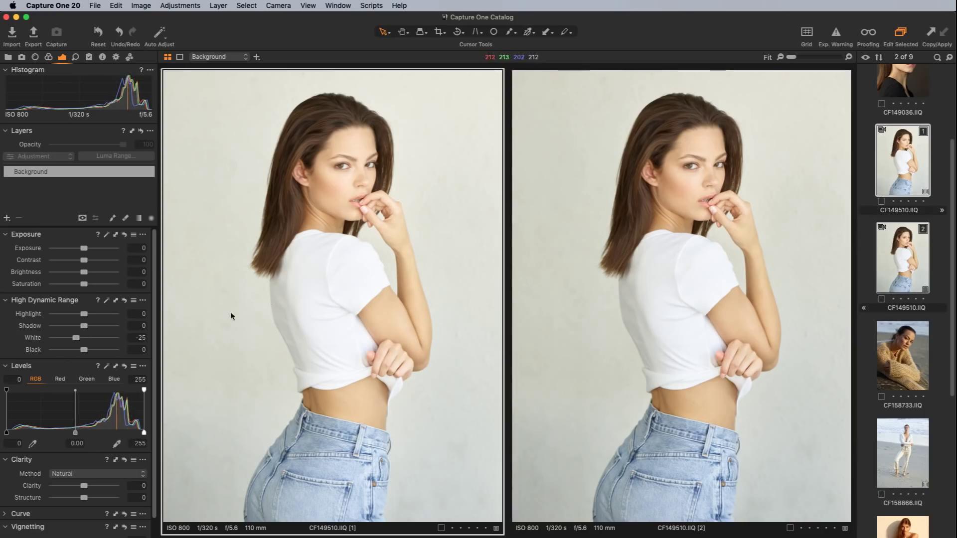
{"action": "left_click", "coordinate": [623, 323]}
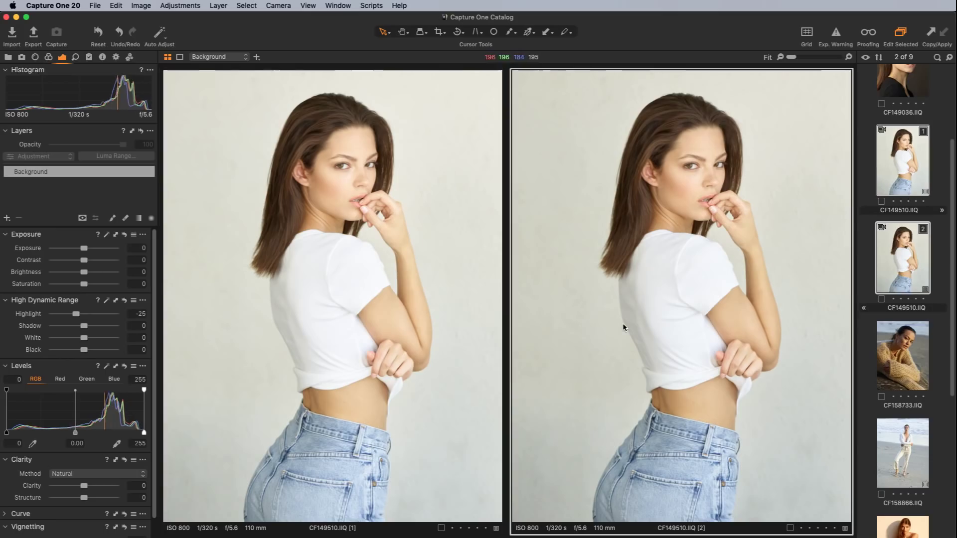
{"action": "left_click", "coordinate": [347, 318]}
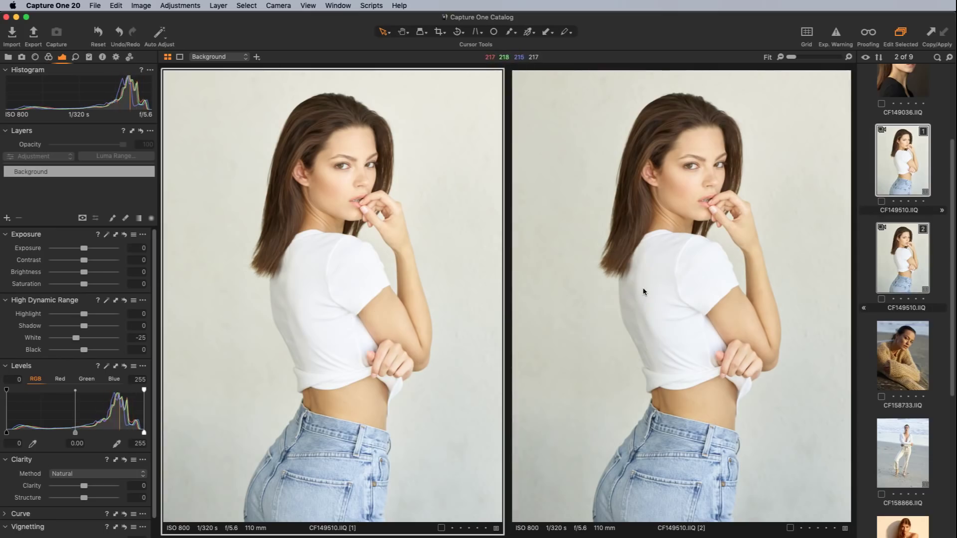
{"action": "left_click", "coordinate": [649, 247]}
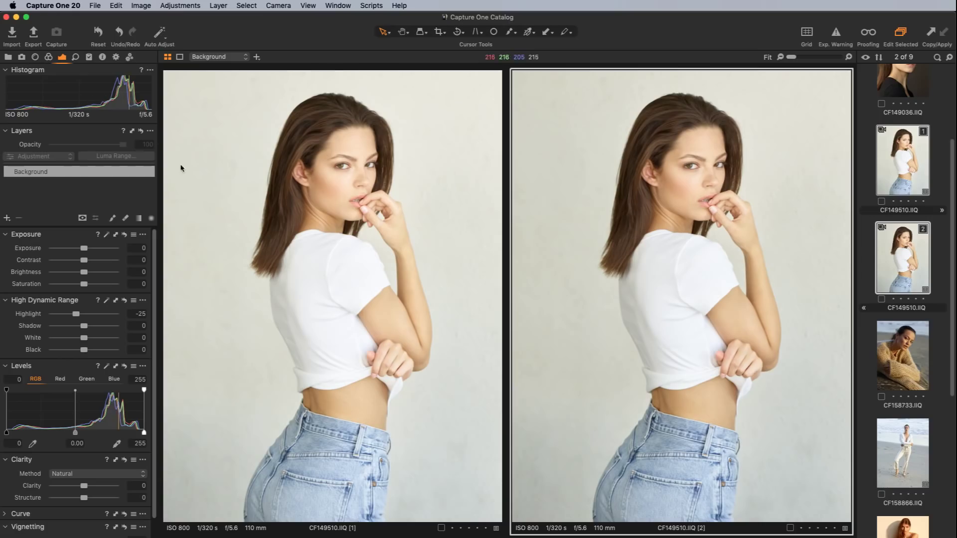
{"action": "left_click", "coordinate": [329, 189]}
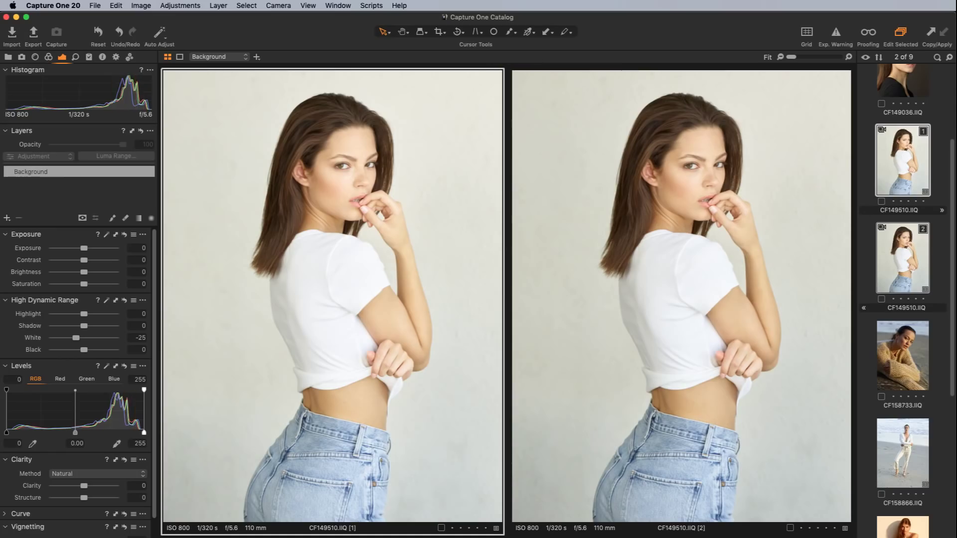
Step: Reset the High Dynamic Range Black adjustment of photo CF170025 to 0 and clone its variant
{"action": "scroll", "coordinate": [906, 431], "scroll_direction": "down", "scroll_amount": 5}
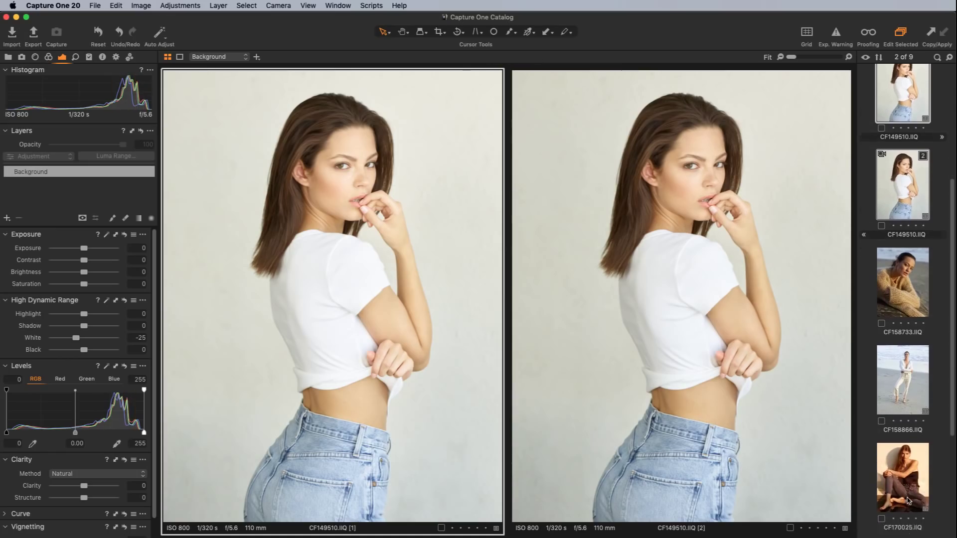
{"action": "left_click", "coordinate": [904, 384]}
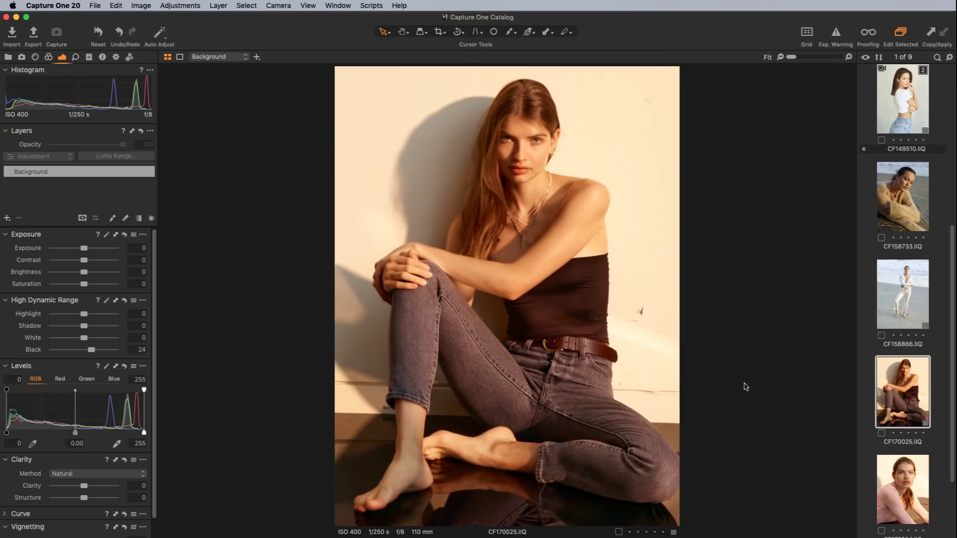
{"action": "double_click", "coordinate": [91, 349]}
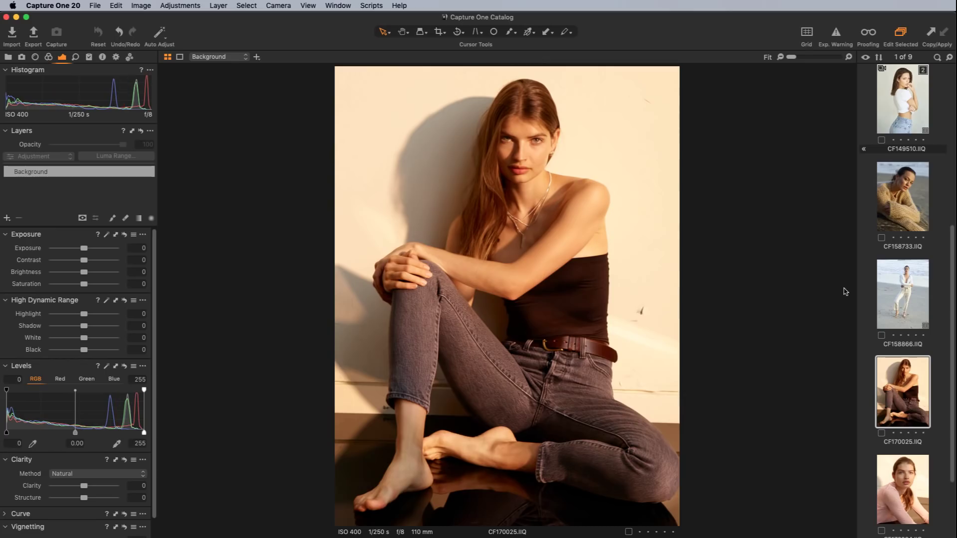
{"action": "right_click", "coordinate": [897, 389]}
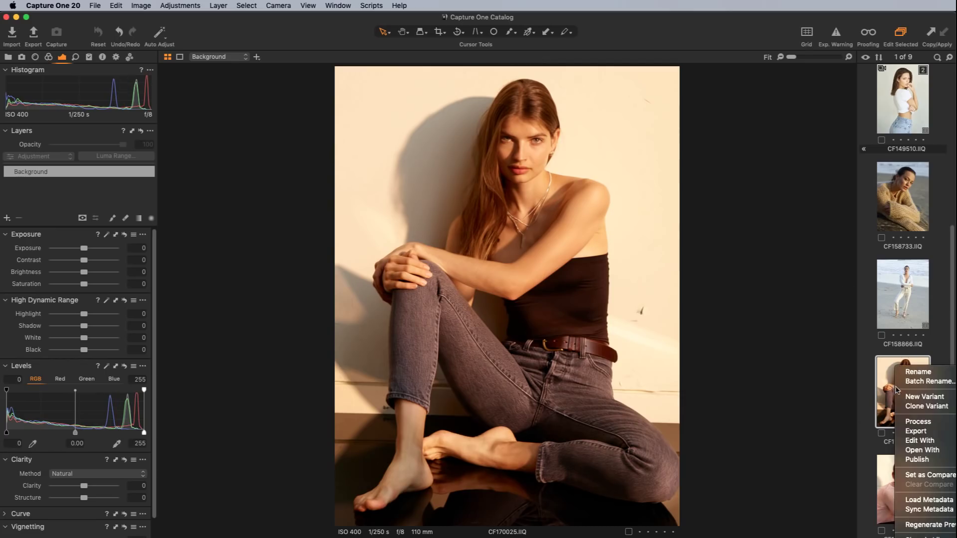
{"action": "left_click", "coordinate": [930, 407]}
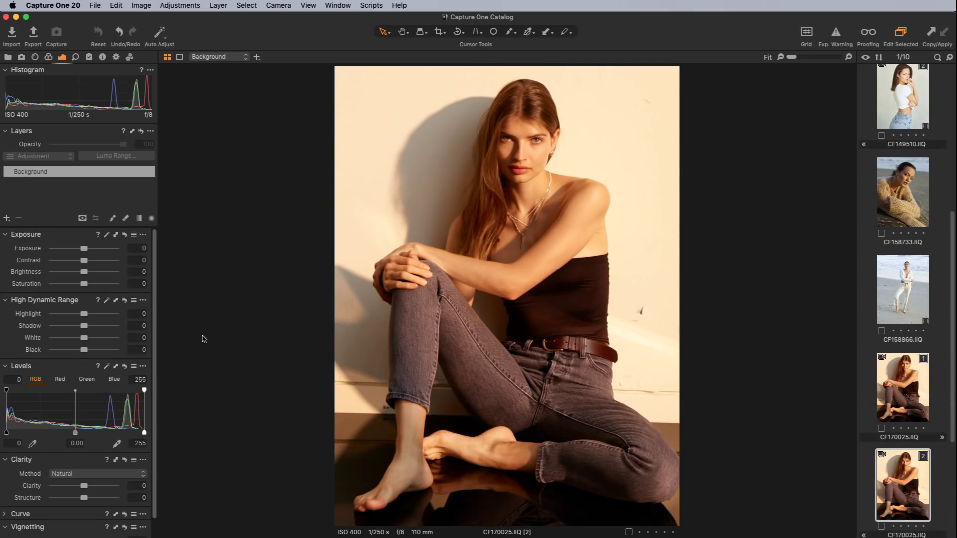
Step: Set High Dynamic Range Shadow to 20 on CF170025's second variant and Black to 20 on its first variant
{"action": "left_click_drag", "start_coordinate": [83, 327], "coordinate": [90, 333]}
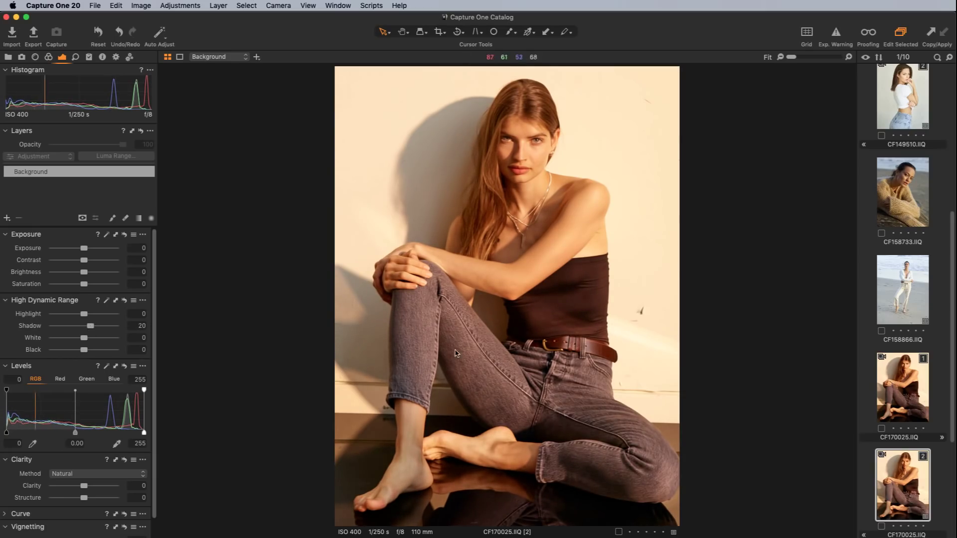
{"action": "left_click", "coordinate": [915, 378]}
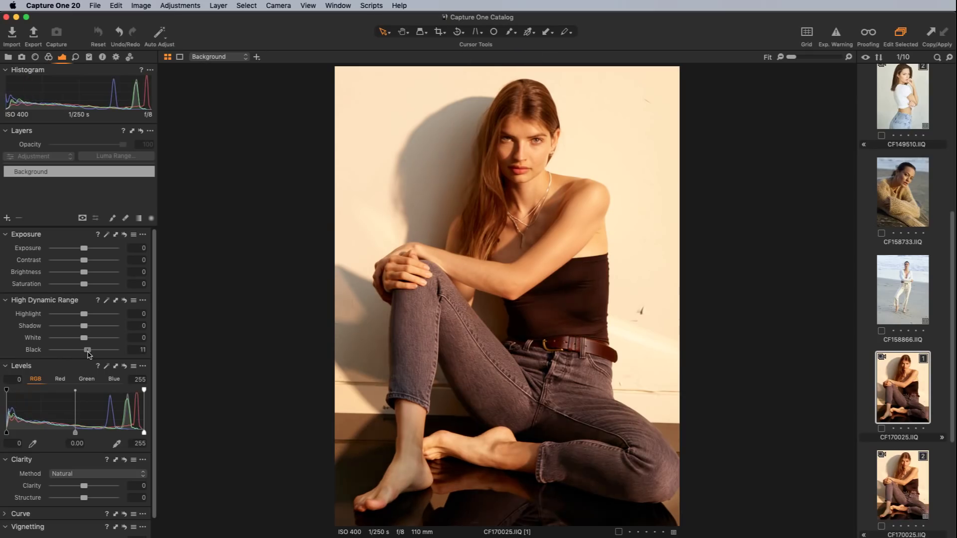
{"action": "left_click_drag", "start_coordinate": [84, 350], "coordinate": [91, 352]}
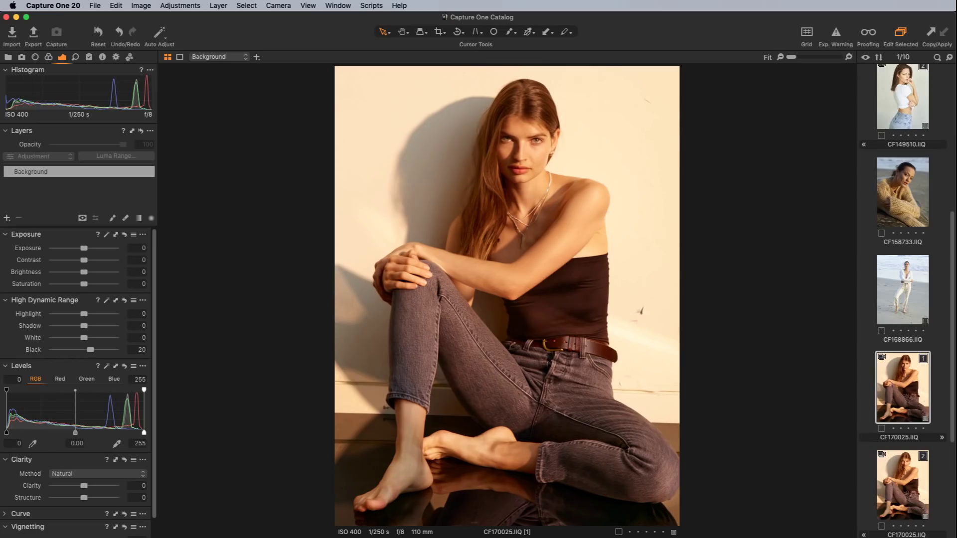
Step: Show both CF170025 variants side by side, then raise the second variant's Shadow to 30 and the first variant's Black to 30
{"action": "left_click", "coordinate": [908, 471], "text": "super"}
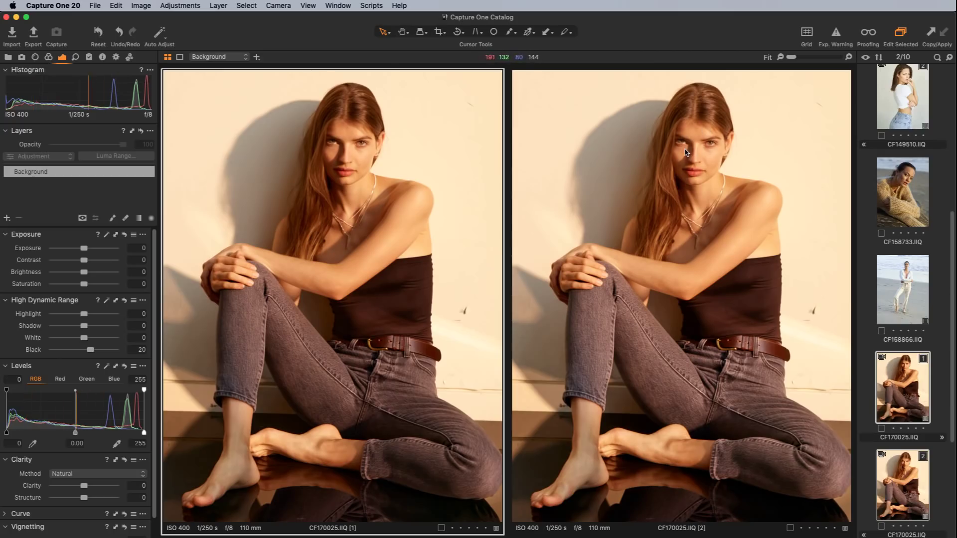
{"action": "left_click", "coordinate": [890, 469]}
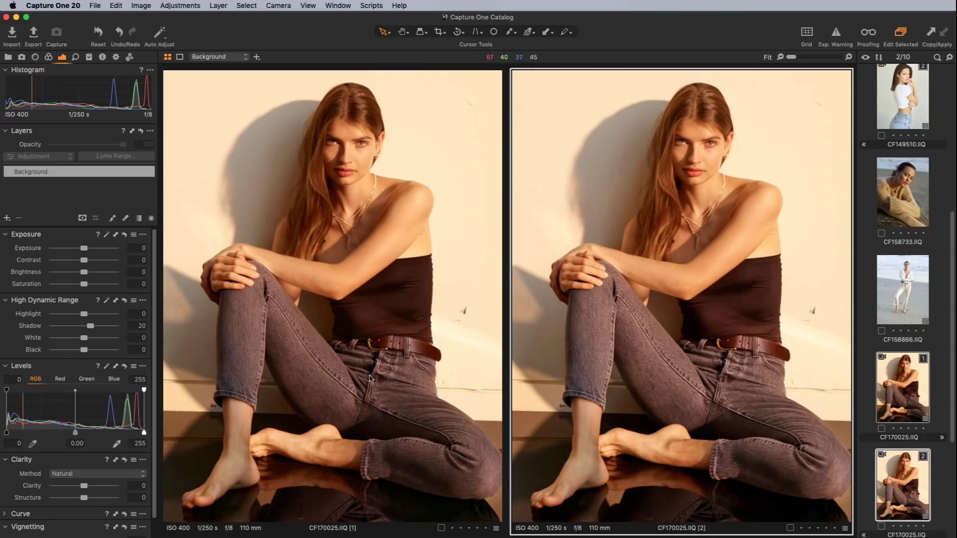
{"action": "left_click_drag", "start_coordinate": [89, 327], "coordinate": [93, 329]}
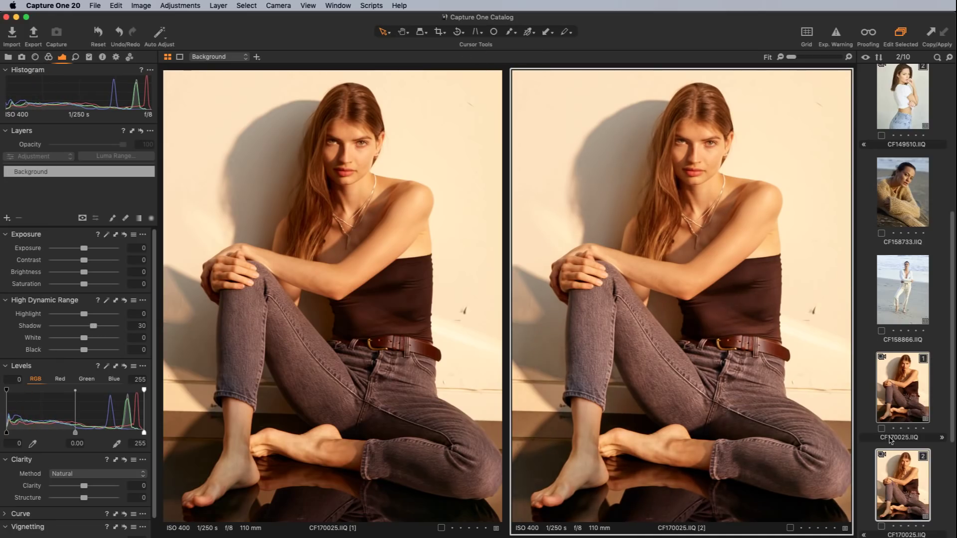
{"action": "left_click", "coordinate": [916, 382]}
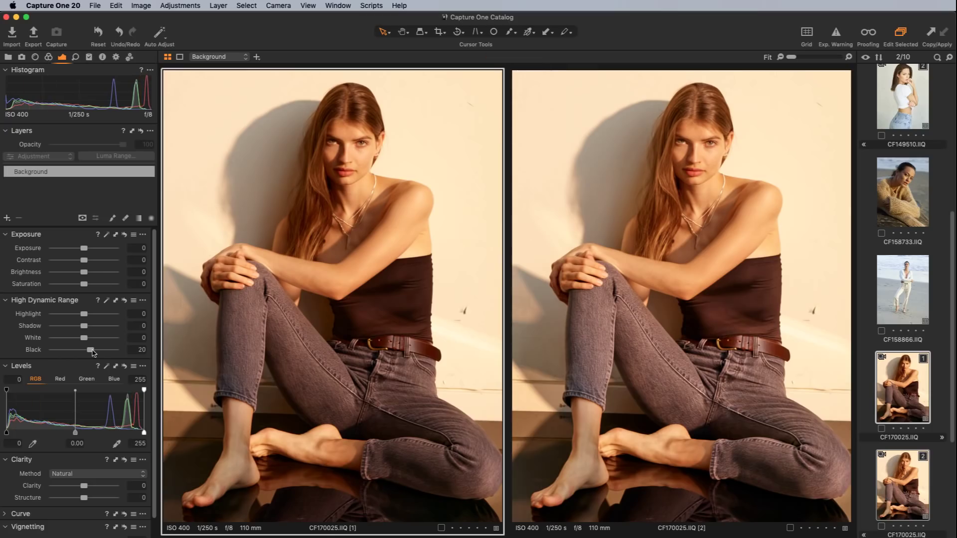
{"action": "left_click_drag", "start_coordinate": [91, 351], "coordinate": [94, 352]}
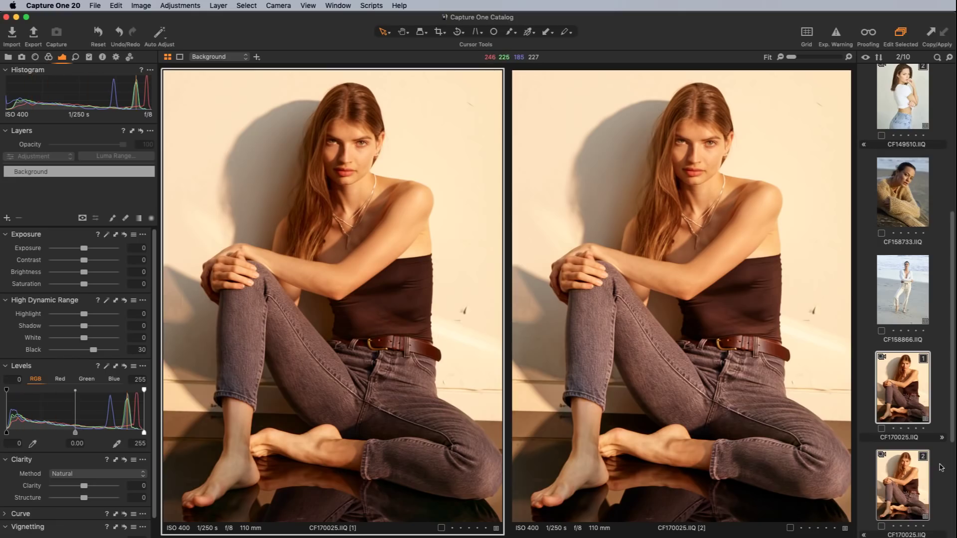
Step: On CF170025's first variant alone, reset Black to 0, try Shadow at 31, and return Shadow to 0
{"action": "left_click", "coordinate": [903, 403]}
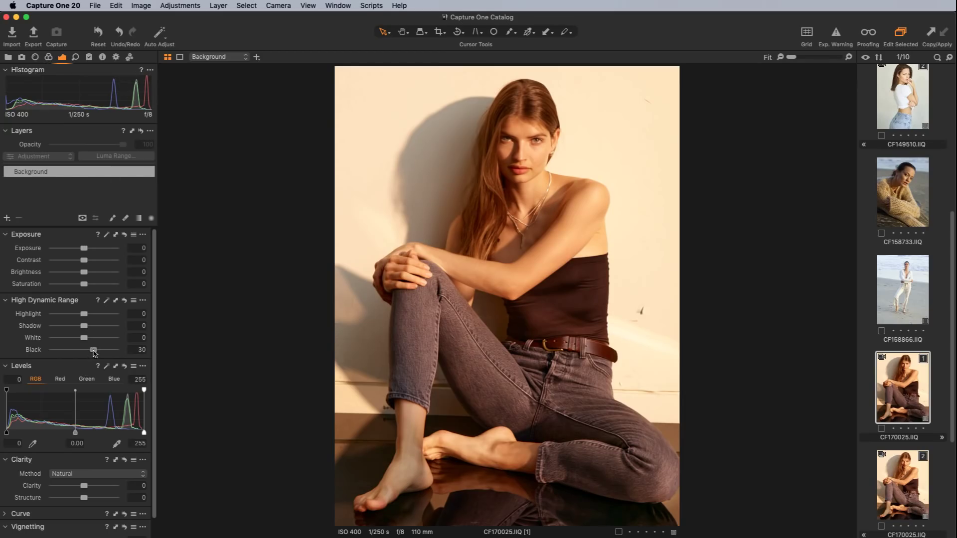
{"action": "mouse_move", "coordinate": [93, 350]}
{"action": "left_mouse_down"}
{"action": "mouse_move", "coordinate": [81, 351]}
{"action": "mouse_move", "coordinate": [93, 354]}
{"action": "left_mouse_up"}
{"action": "left_click_drag", "start_coordinate": [93, 350], "coordinate": [96, 331]}
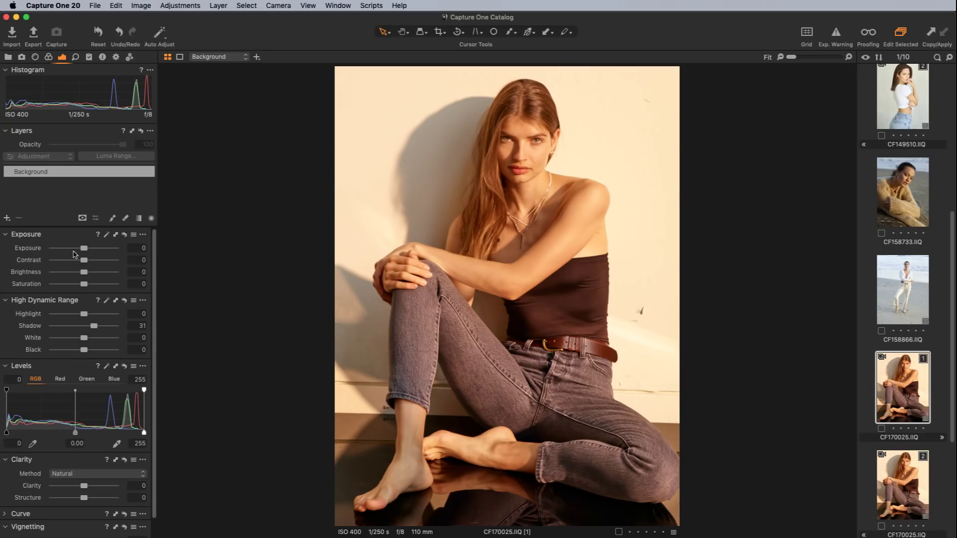
{"action": "left_click_drag", "start_coordinate": [92, 329], "coordinate": [83, 327]}
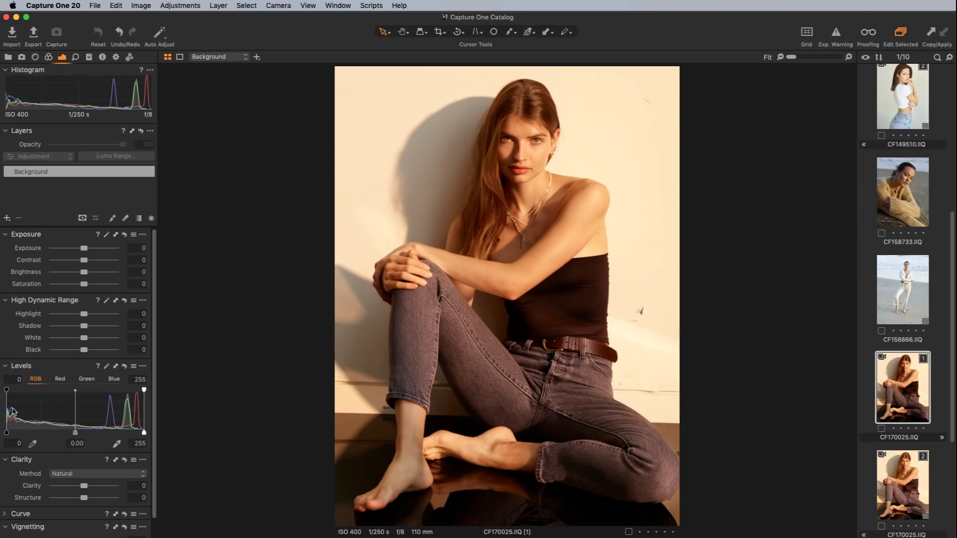
{"action": "left_click", "coordinate": [116, 444]}
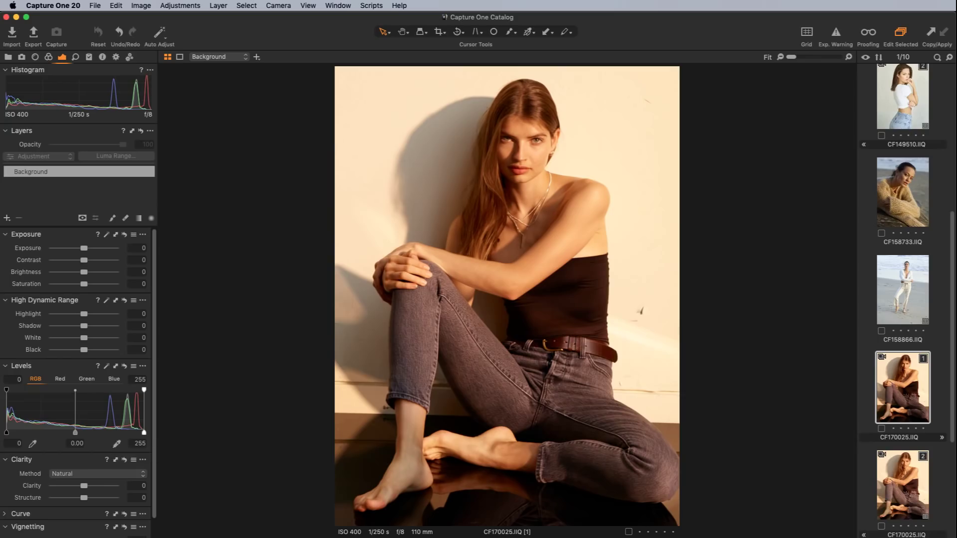
Step: On photo CF158866, try a High Dynamic Range White value of 17, then lower it to -35
{"action": "left_click", "coordinate": [911, 318]}
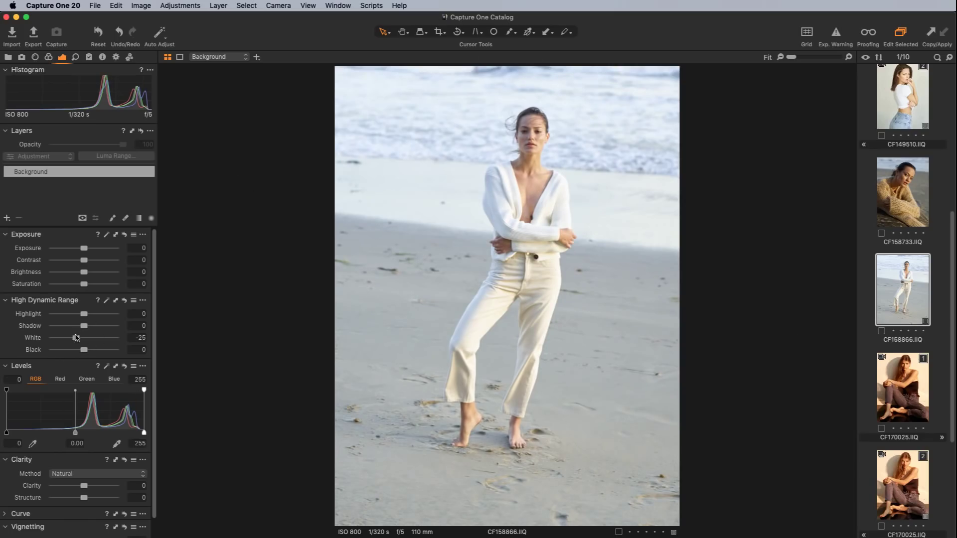
{"action": "left_click_drag", "start_coordinate": [77, 337], "coordinate": [82, 342]}
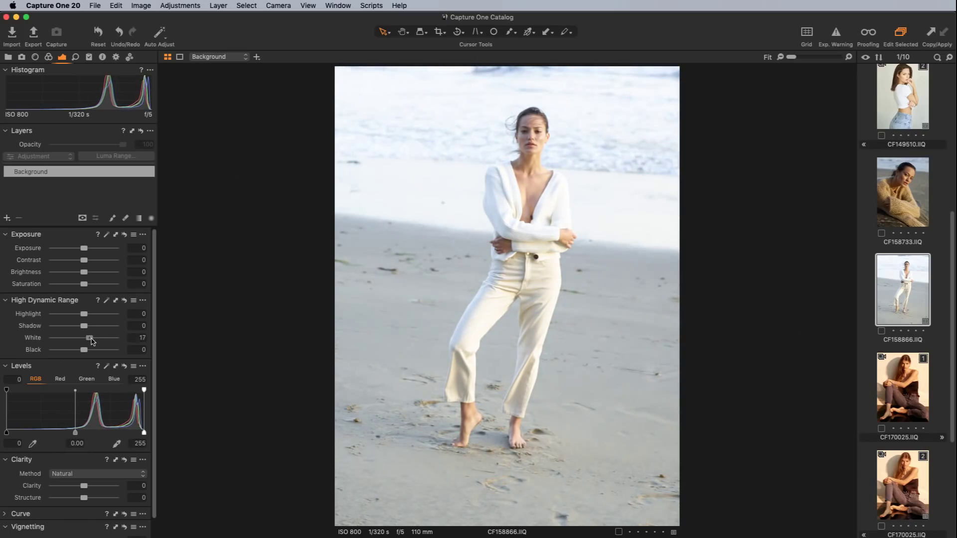
{"action": "left_click_drag", "start_coordinate": [90, 338], "coordinate": [75, 349]}
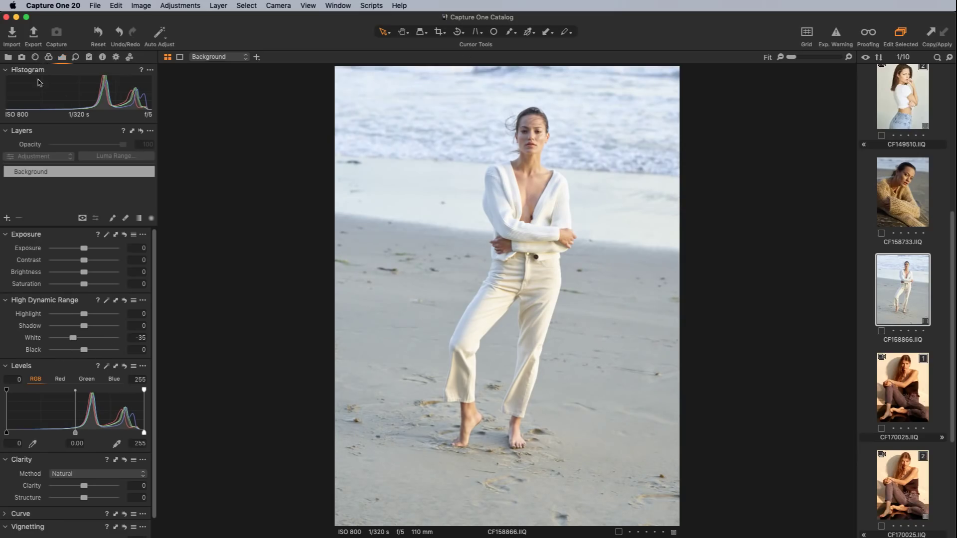
Step: Show the color tools, collapse Color Balance, and open the Basic Color Editor's color range editing with the blue range selected
{"action": "left_click", "coordinate": [49, 57]}
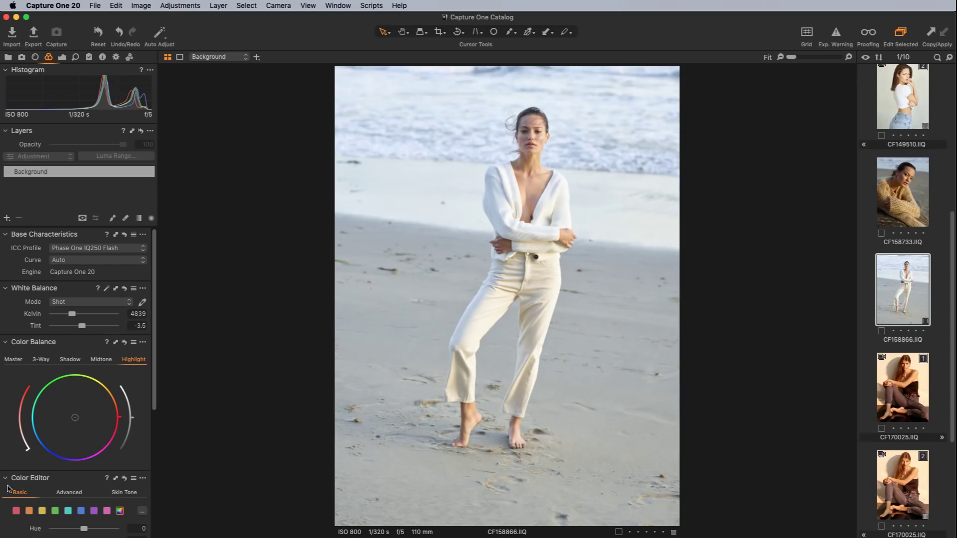
{"action": "left_click", "coordinate": [6, 343]}
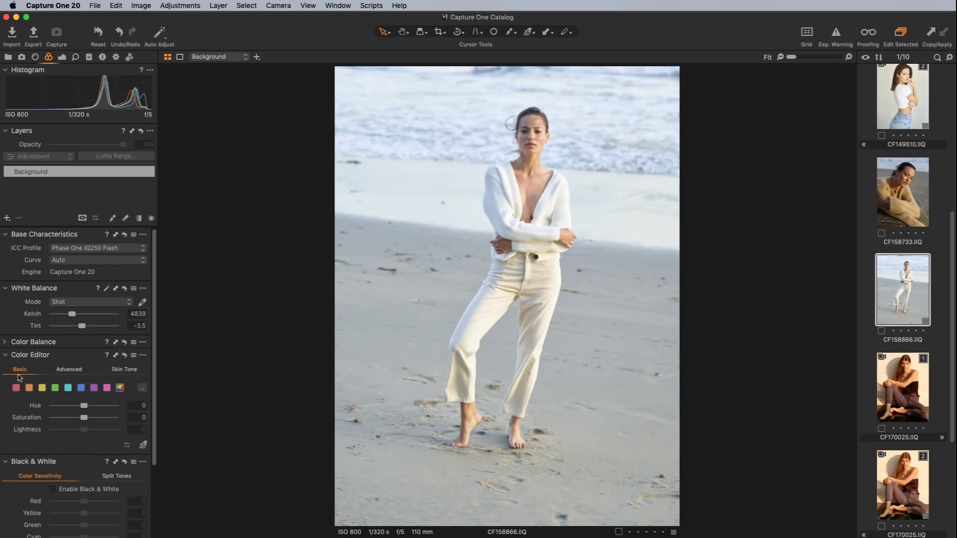
{"action": "left_click", "coordinate": [143, 388]}
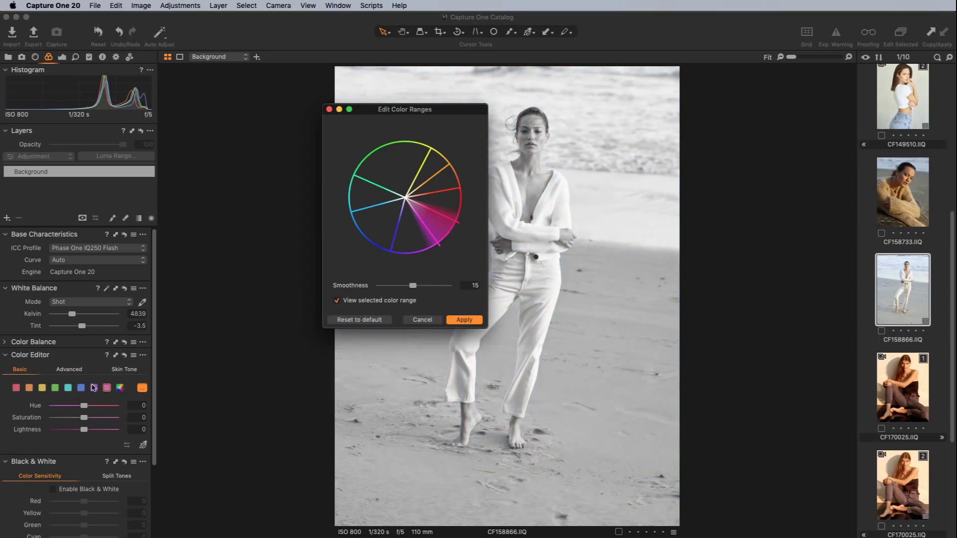
{"action": "left_click", "coordinate": [369, 211]}
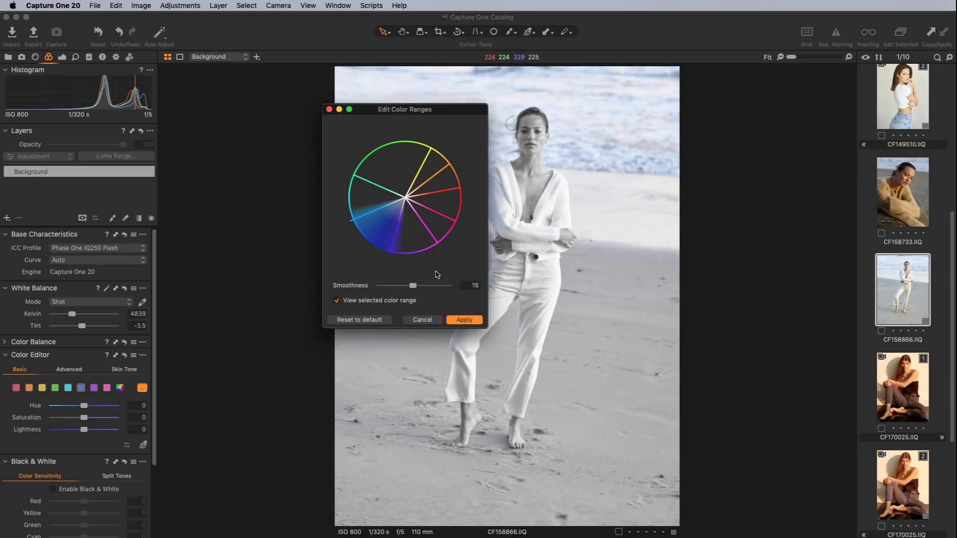
Step: Apply the color ranges and use the Direct Color Editor on the sea, trying Saturation 25.8, then Hue 6 with Saturation 6.9
{"action": "left_click", "coordinate": [462, 320]}
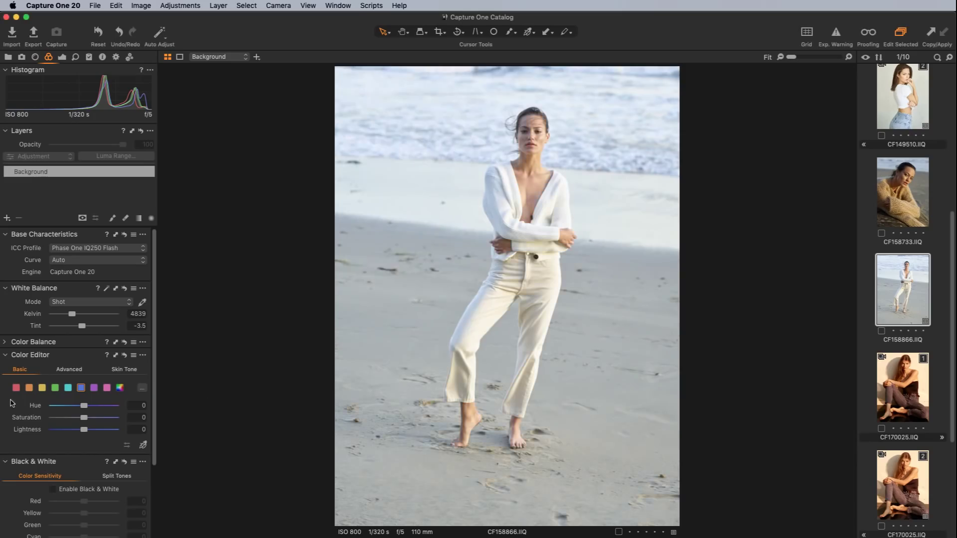
{"action": "left_click", "coordinate": [143, 445]}
{"action": "left_click", "coordinate": [626, 137]}
{"action": "left_click_drag", "start_coordinate": [626, 137], "coordinate": [615, 115]}
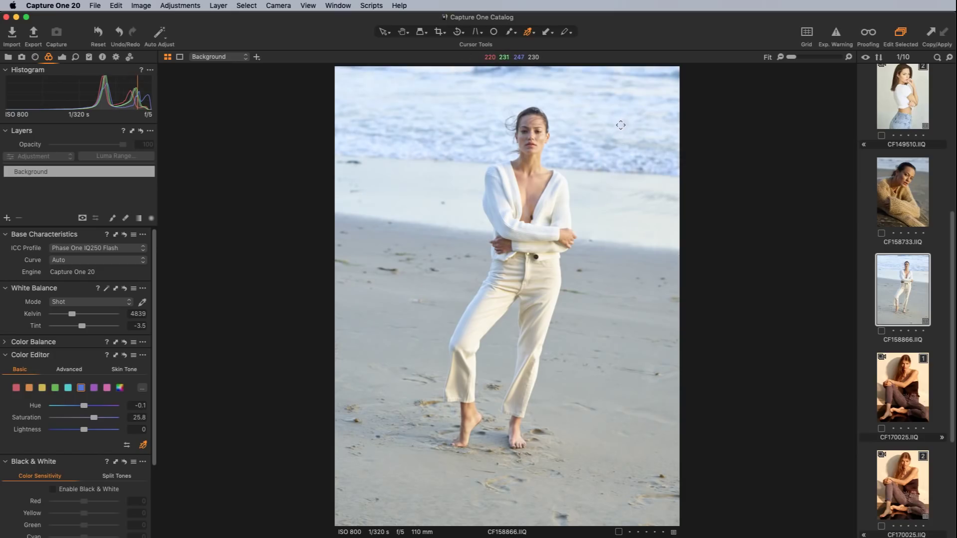
{"action": "left_click_drag", "start_coordinate": [610, 127], "coordinate": [710, 178]}
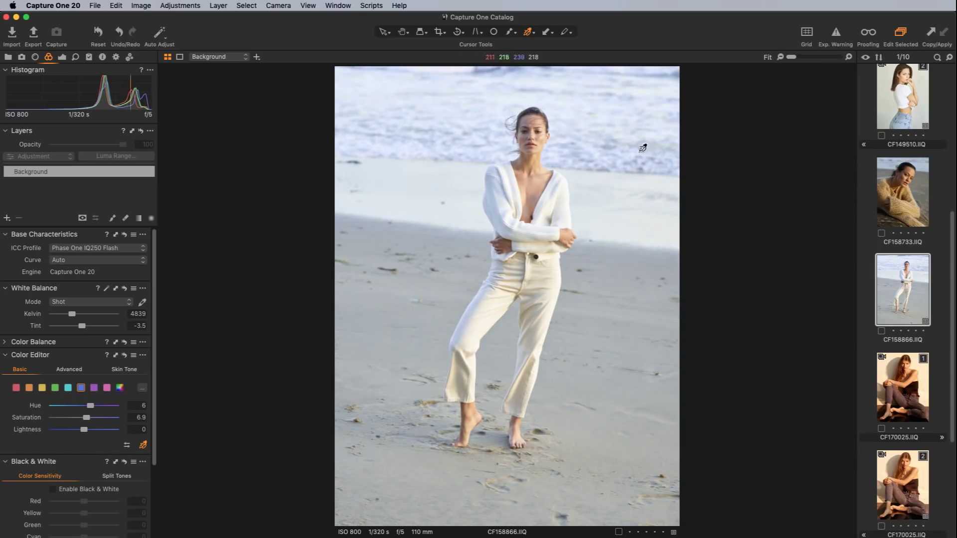
Step: Inspect the Direct Color Editor settings and their Hue direction options, keeping Hue on Horizontal
{"action": "right_click", "coordinate": [616, 145]}
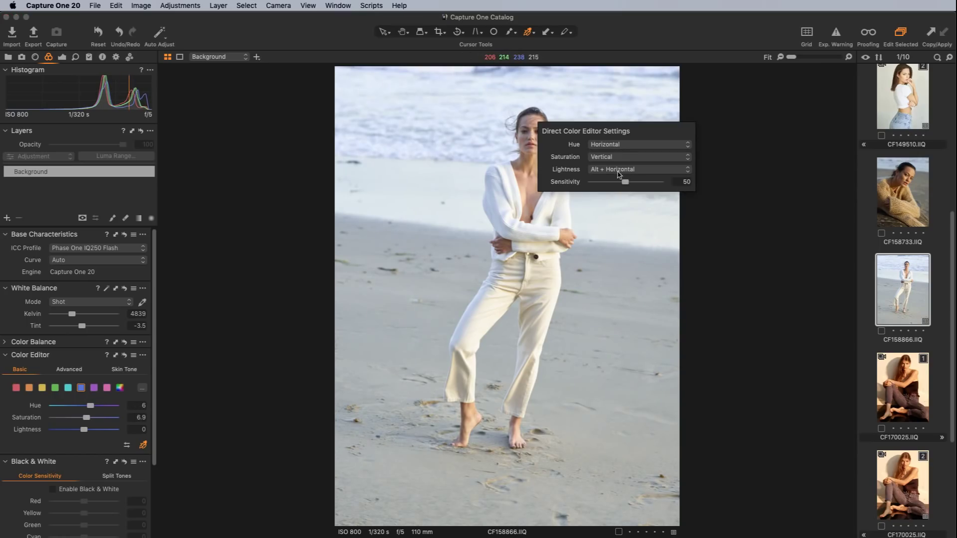
{"action": "left_click", "coordinate": [616, 149]}
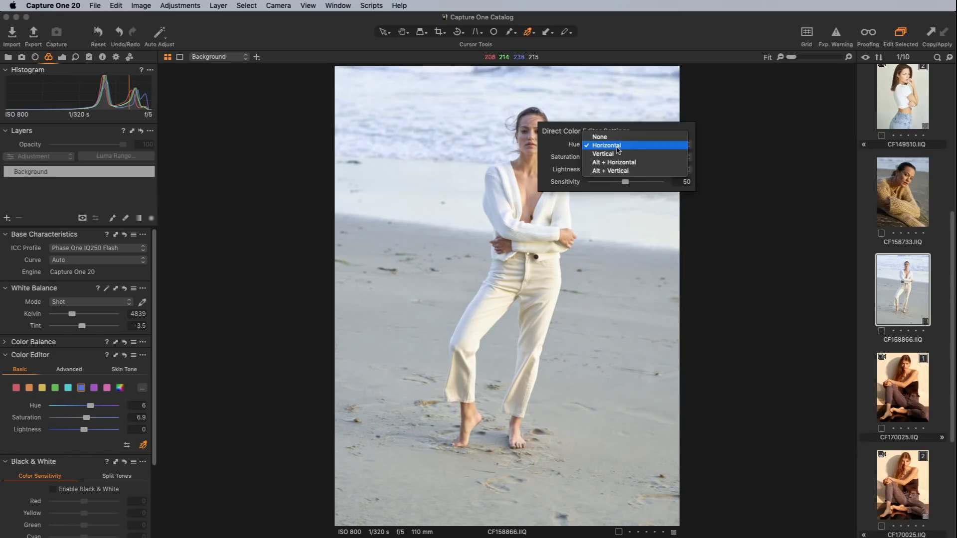
{"action": "left_click", "coordinate": [629, 147]}
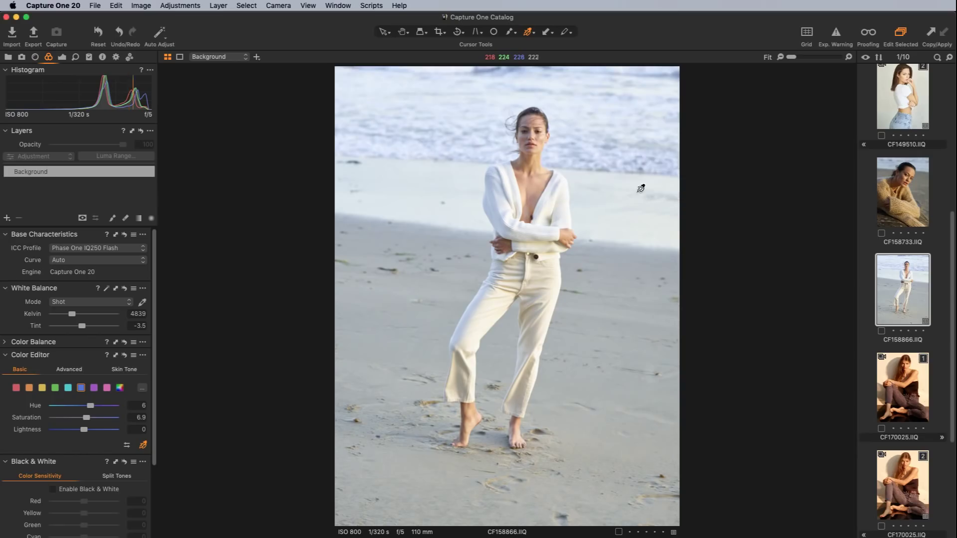
Step: Try one more direct color edit on the sea, then reset all Color Editor adjustments
{"action": "right_click", "coordinate": [616, 131]}
{"action": "left_click_drag", "start_coordinate": [617, 120], "coordinate": [678, 116]}
{"action": "left_click", "coordinate": [124, 355]}
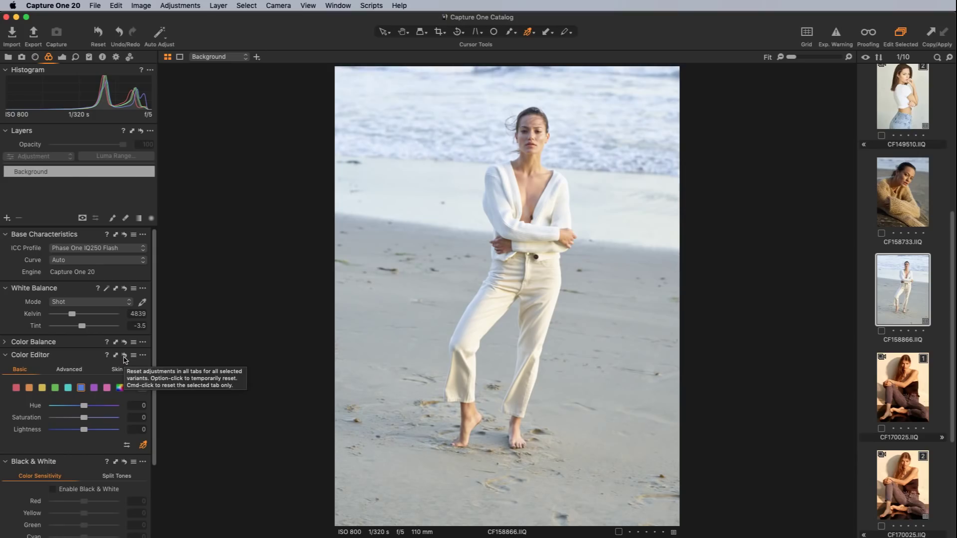
Step: On photo CF158733, crop away the lower part to a frame of about 17.48 × 21.86 in
{"action": "left_click", "coordinate": [904, 184]}
{"action": "key", "text": "c"}
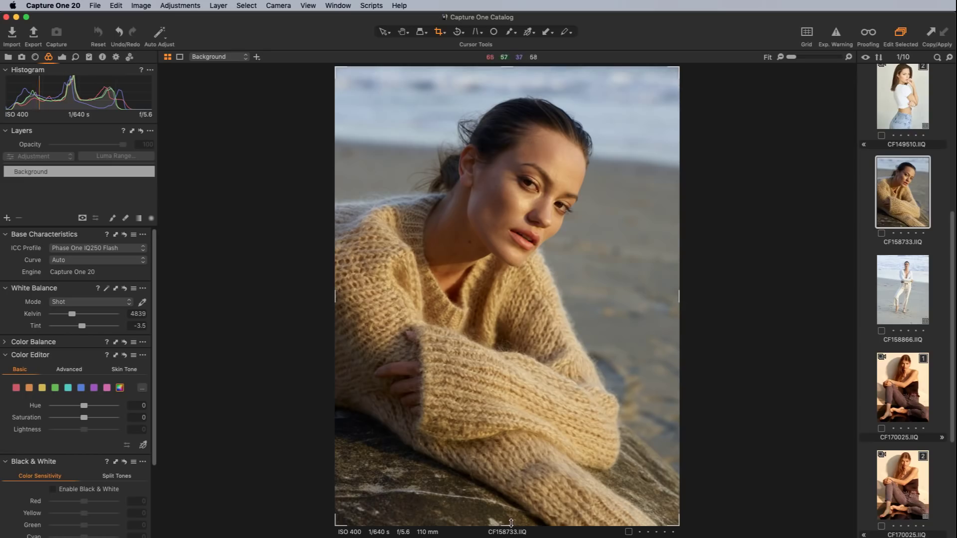
{"action": "left_click_drag", "start_coordinate": [506, 524], "coordinate": [506, 430]}
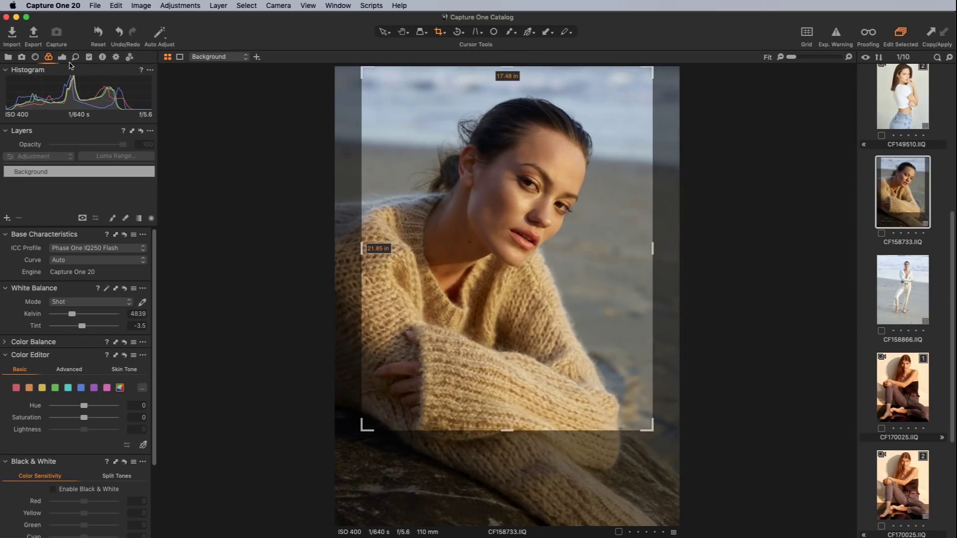
Step: Add the Composition tool tab to the workspace
{"action": "right_click", "coordinate": [146, 57]}
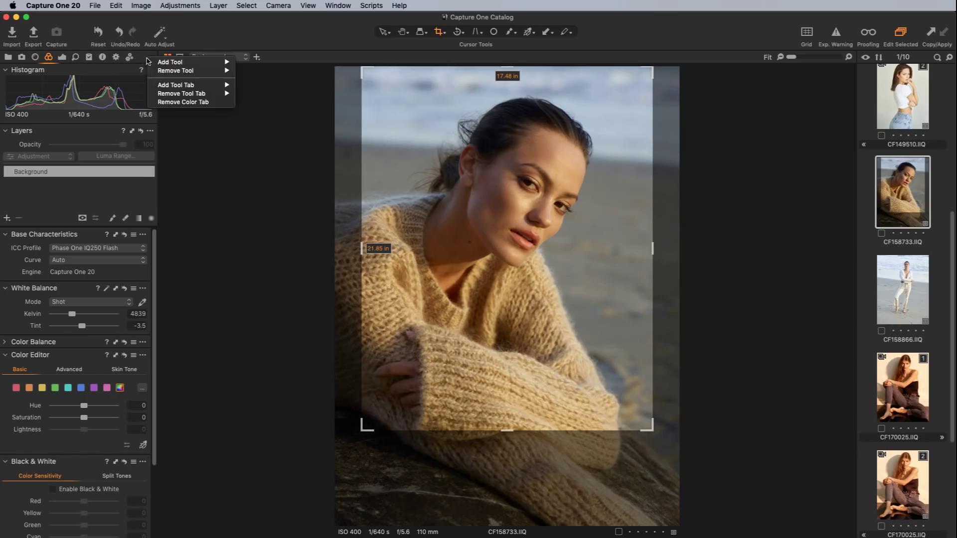
{"action": "mouse_move", "coordinate": [194, 85]}
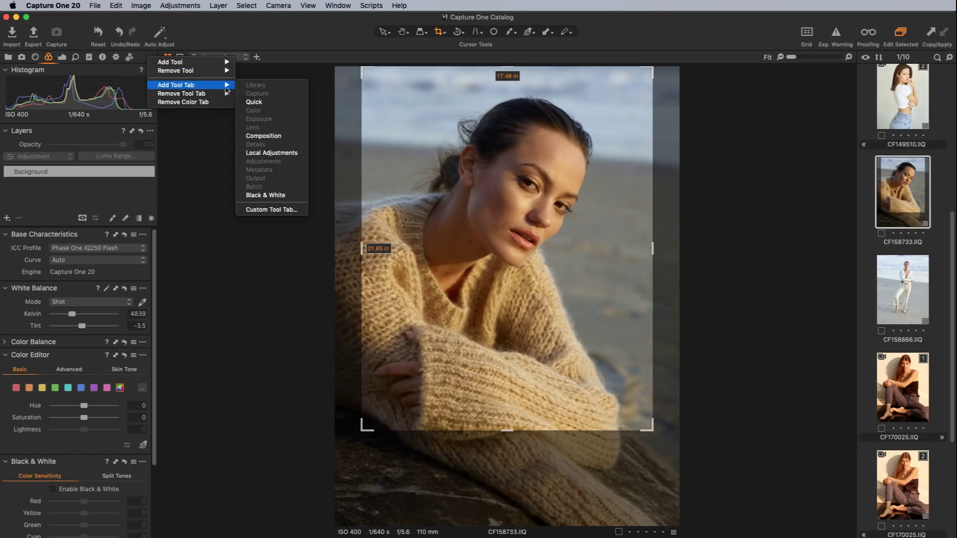
{"action": "left_click", "coordinate": [275, 137]}
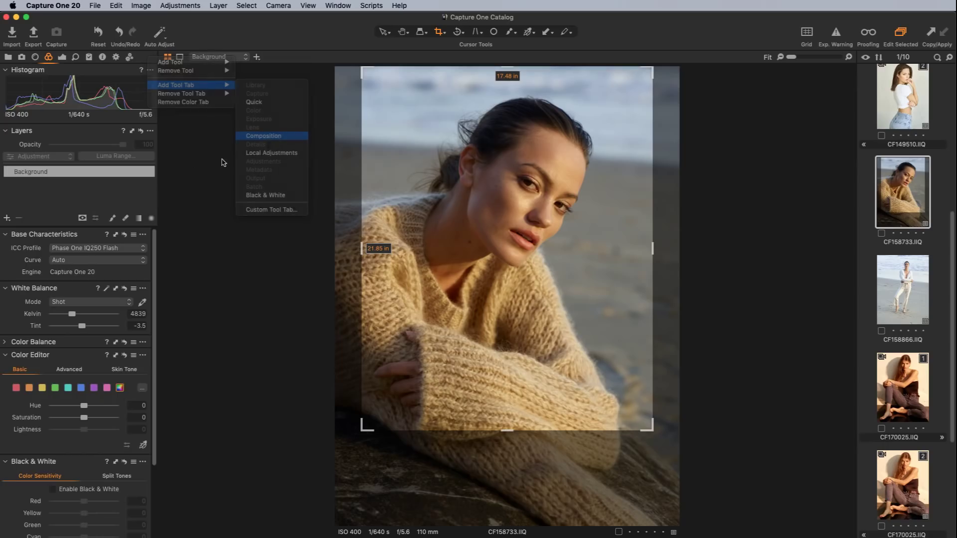
Step: Set the crop ratio to Unconstrained and resize the crop frame to about 18.15 × 21.93 in
{"action": "left_click", "coordinate": [110, 83]}
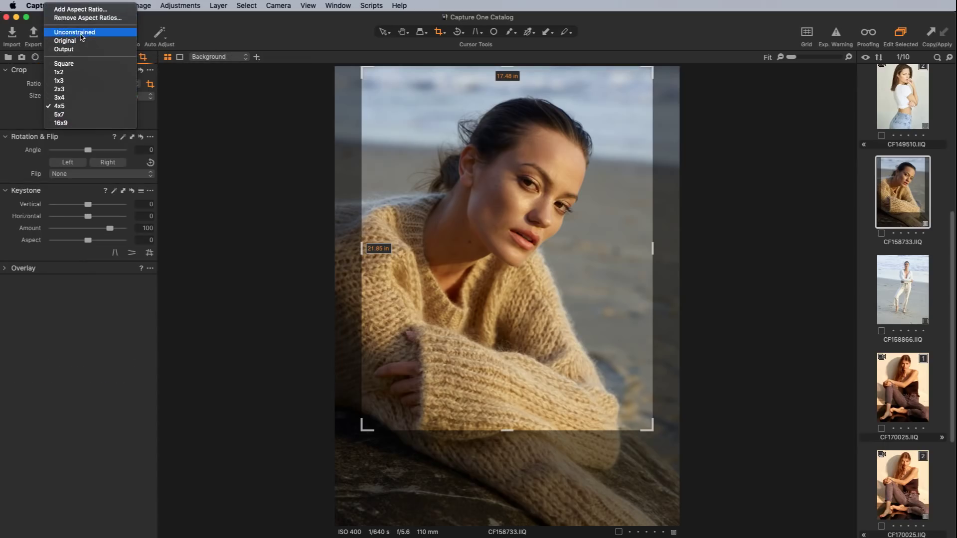
{"action": "left_click", "coordinate": [74, 30]}
{"action": "mouse_move", "coordinate": [504, 432]}
{"action": "left_mouse_down"}
{"action": "mouse_move", "coordinate": [516, 485]}
{"action": "mouse_move", "coordinate": [522, 430]}
{"action": "left_mouse_up"}
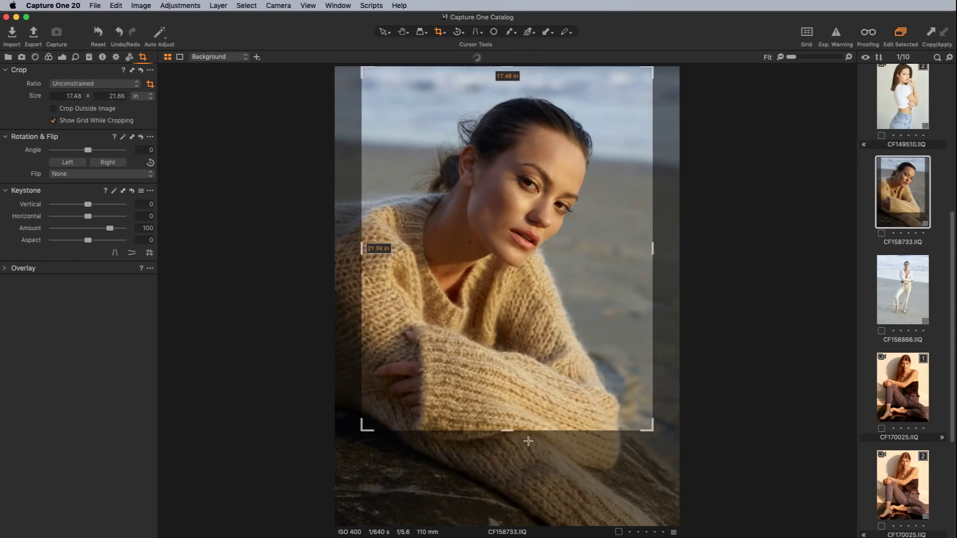
{"action": "mouse_move", "coordinate": [652, 429]}
{"action": "left_mouse_down"}
{"action": "mouse_move", "coordinate": [572, 390]}
{"action": "mouse_move", "coordinate": [654, 432]}
{"action": "left_mouse_up"}
{"action": "mouse_move", "coordinate": [658, 265]}
{"action": "left_mouse_down"}
{"action": "mouse_move", "coordinate": [661, 254]}
{"action": "mouse_move", "coordinate": [591, 259]}
{"action": "mouse_move", "coordinate": [658, 247]}
{"action": "left_mouse_up"}
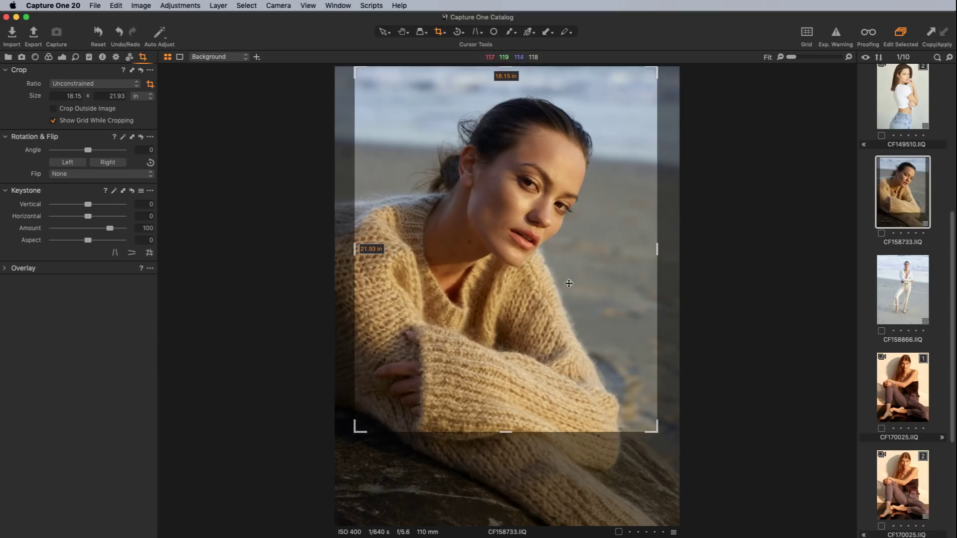
Step: Shift the crop frame slightly downward twice, viewing the cropped photo after each move
{"action": "mouse_move", "coordinate": [559, 278]}
{"action": "left_mouse_down"}
{"action": "mouse_move", "coordinate": [564, 295]}
{"action": "mouse_move", "coordinate": [560, 286]}
{"action": "left_mouse_up"}
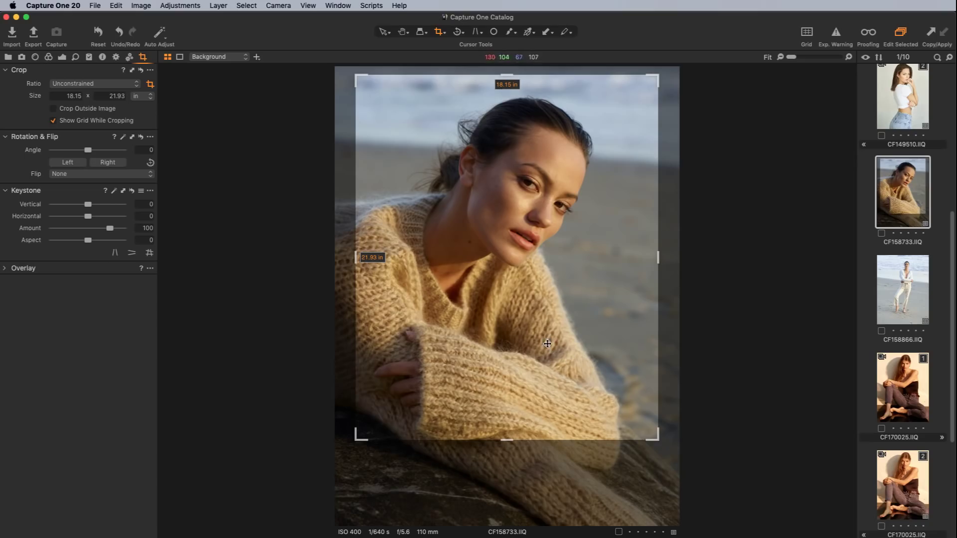
{"action": "key", "text": "h"}
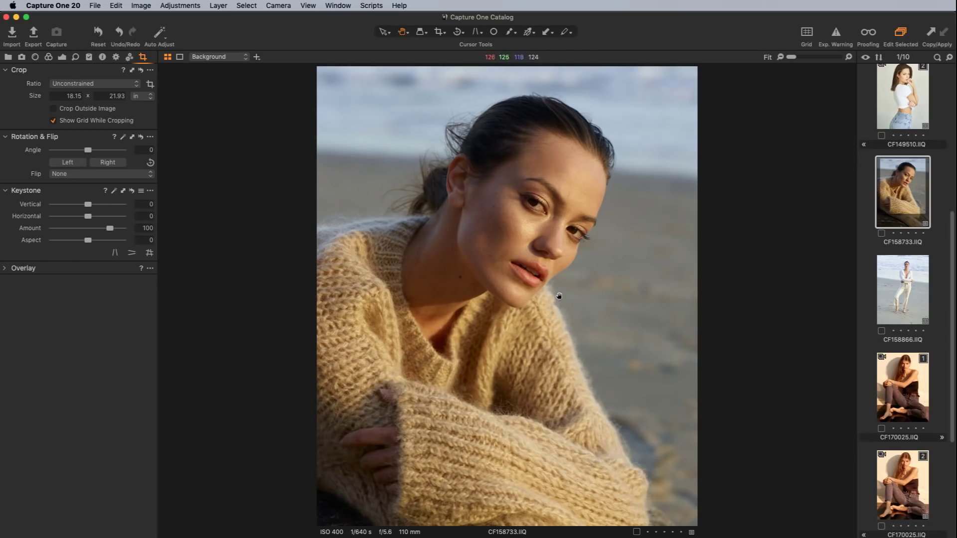
{"action": "key", "text": "c"}
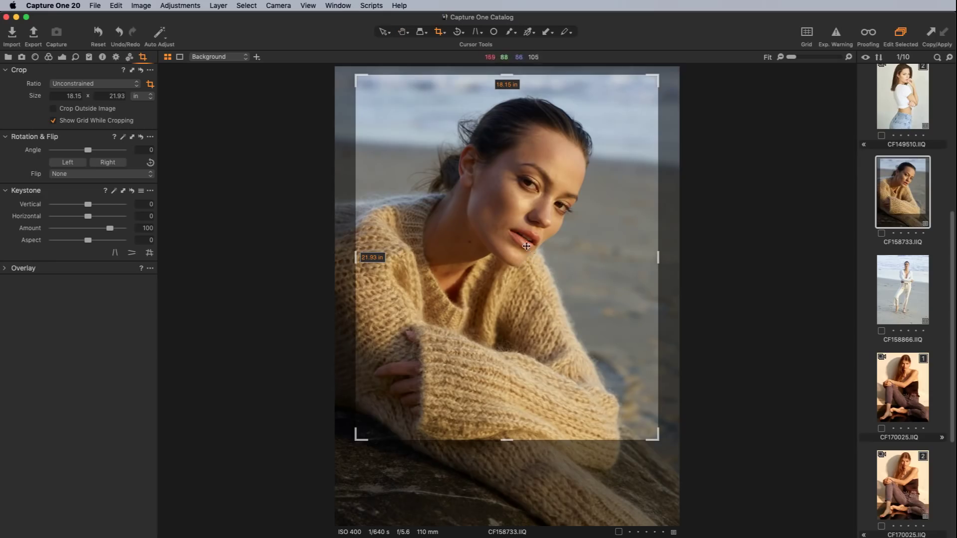
{"action": "left_click_drag", "start_coordinate": [528, 235], "coordinate": [529, 244]}
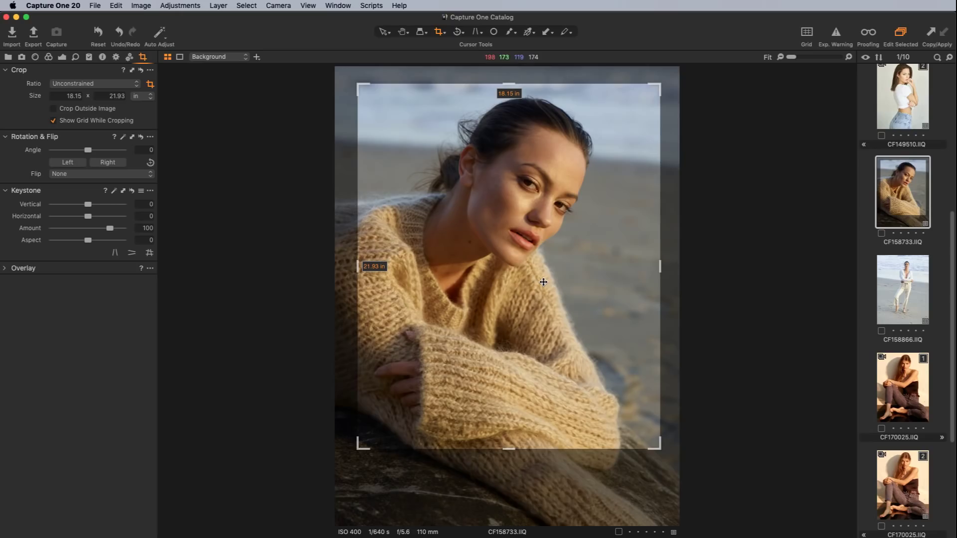
{"action": "key", "text": "h"}
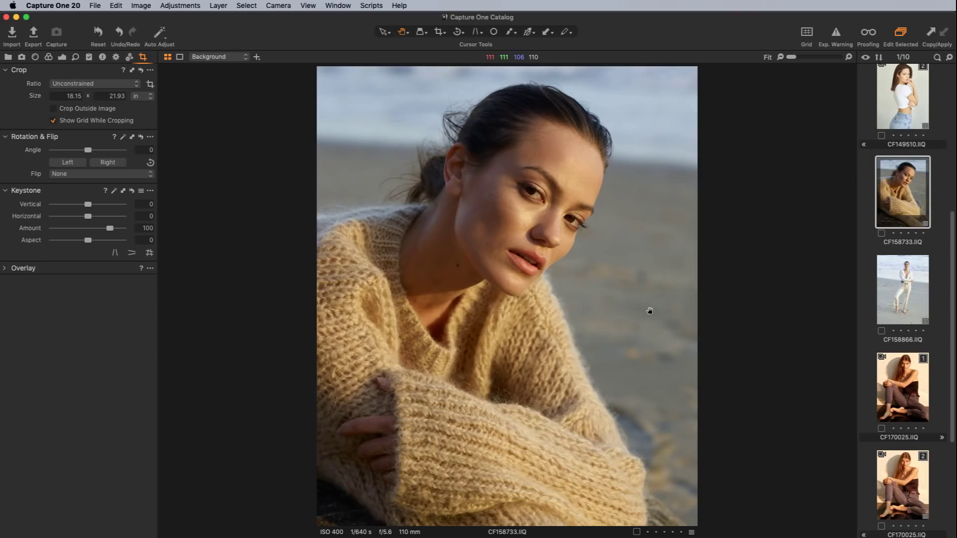
Step: On CF170025's first variant, show the exposure tools and add three new adjustment layers
{"action": "left_click", "coordinate": [912, 397]}
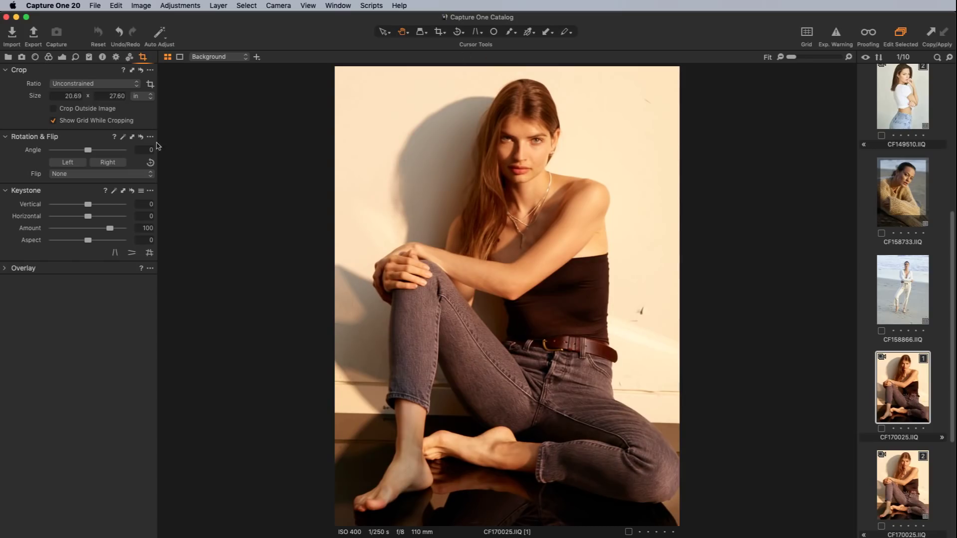
{"action": "left_click", "coordinate": [62, 58]}
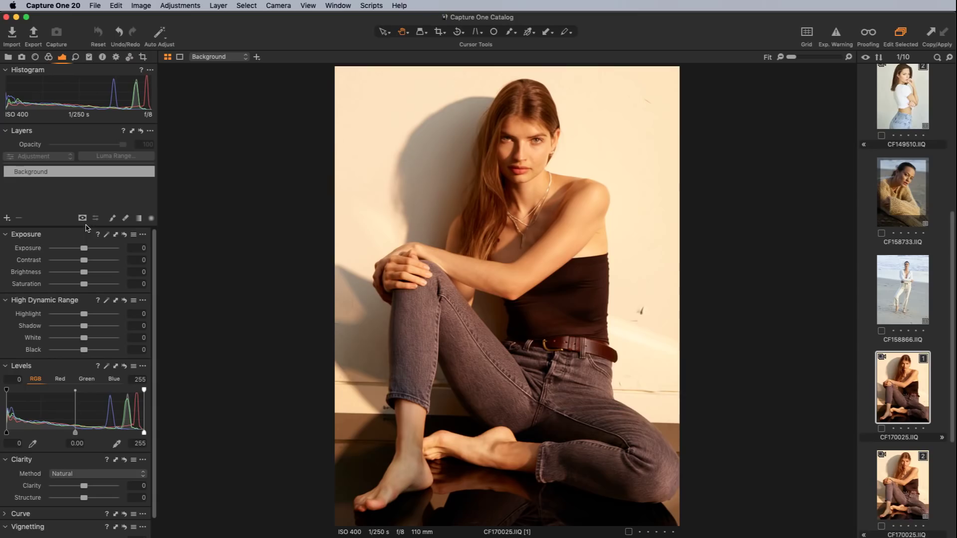
{"action": "left_click", "coordinate": [7, 218]}
{"action": "left_click", "coordinate": [7, 219]}
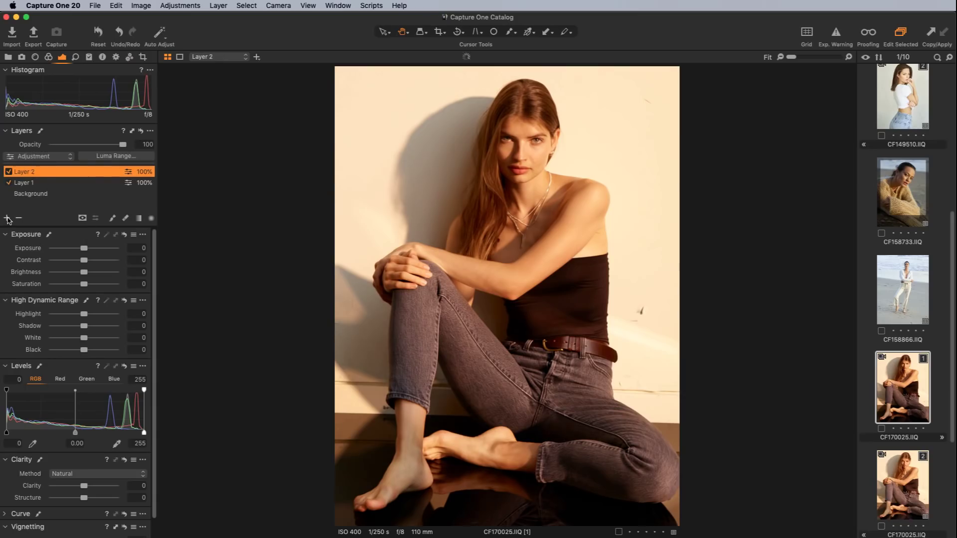
{"action": "left_click", "coordinate": [7, 218]}
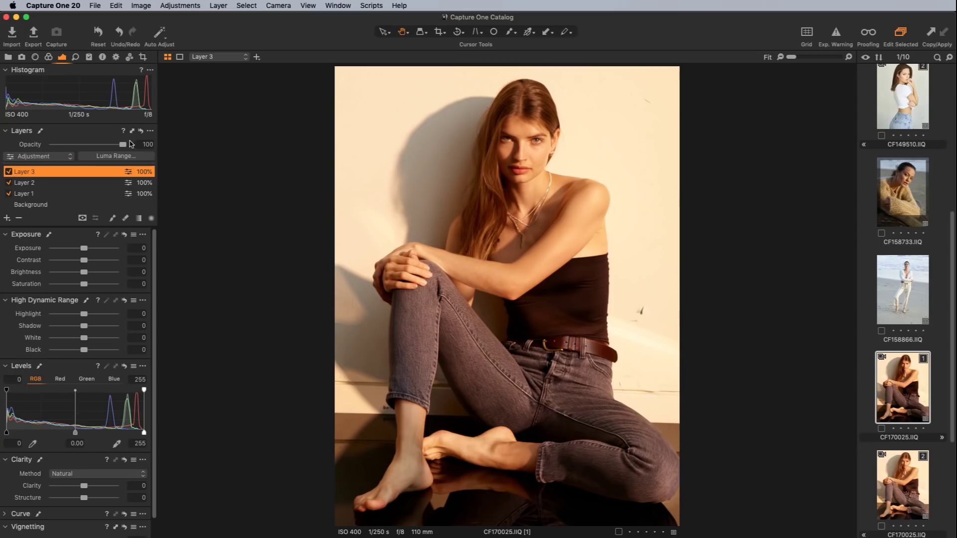
Step: Open the adjustments clipboard for the layers, exclude Layer 2 from the copy, and cancel
{"action": "left_click", "coordinate": [133, 132]}
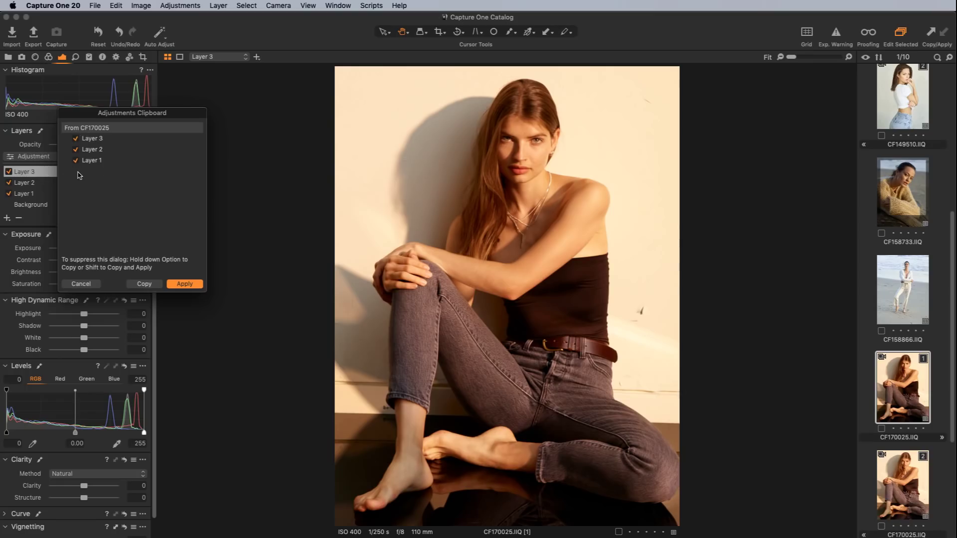
{"action": "left_click", "coordinate": [75, 150]}
{"action": "left_click", "coordinate": [82, 284]}
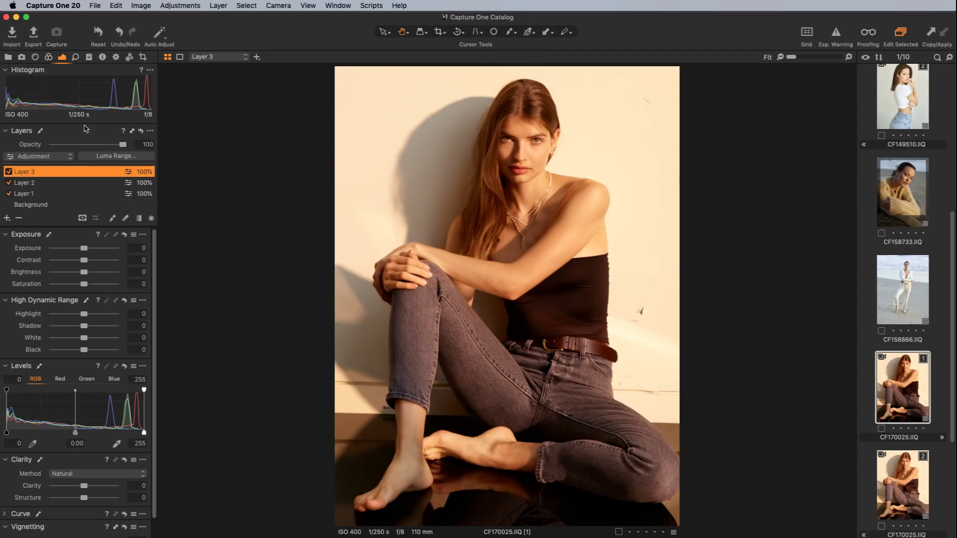
Step: Show the color tools, try a white balance pick on the wall with Layer 3 active, and delete that layer
{"action": "left_click", "coordinate": [49, 57]}
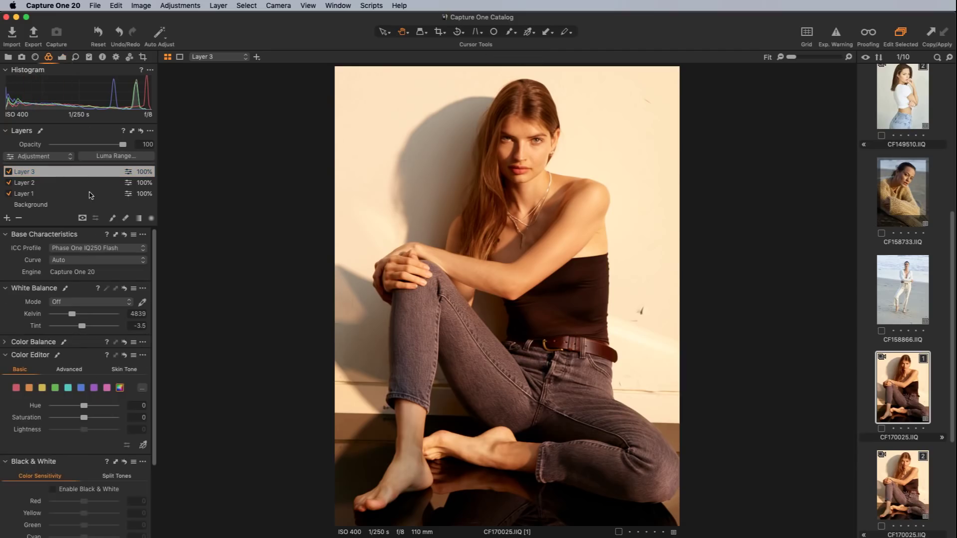
{"action": "left_click", "coordinate": [143, 303]}
{"action": "left_click", "coordinate": [387, 218]}
{"action": "left_click", "coordinate": [19, 218]}
Step: Select the Background layer and neutralize white balance from the pale wall, refining the pick to Kelvin 3507 and Tint -10
{"action": "left_click", "coordinate": [32, 196]}
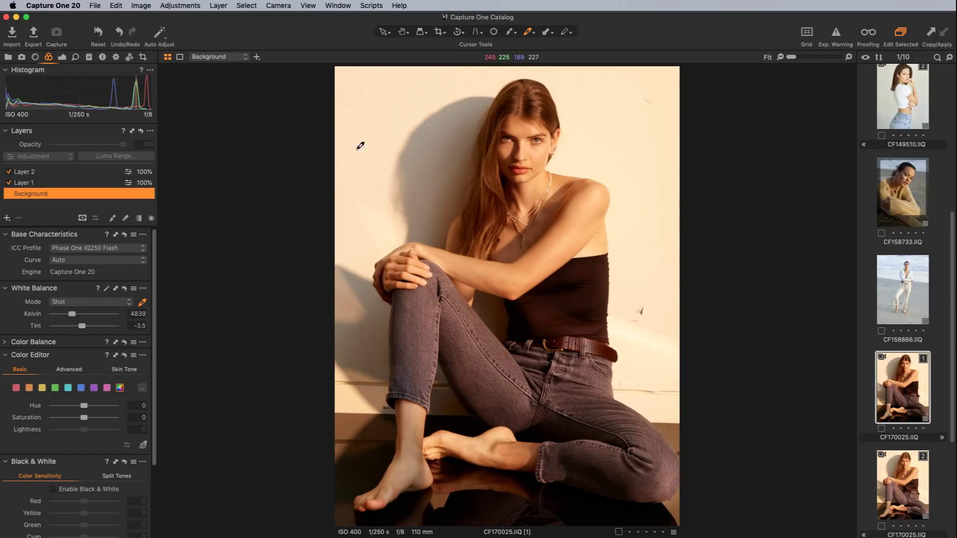
{"action": "left_click", "coordinate": [377, 154]}
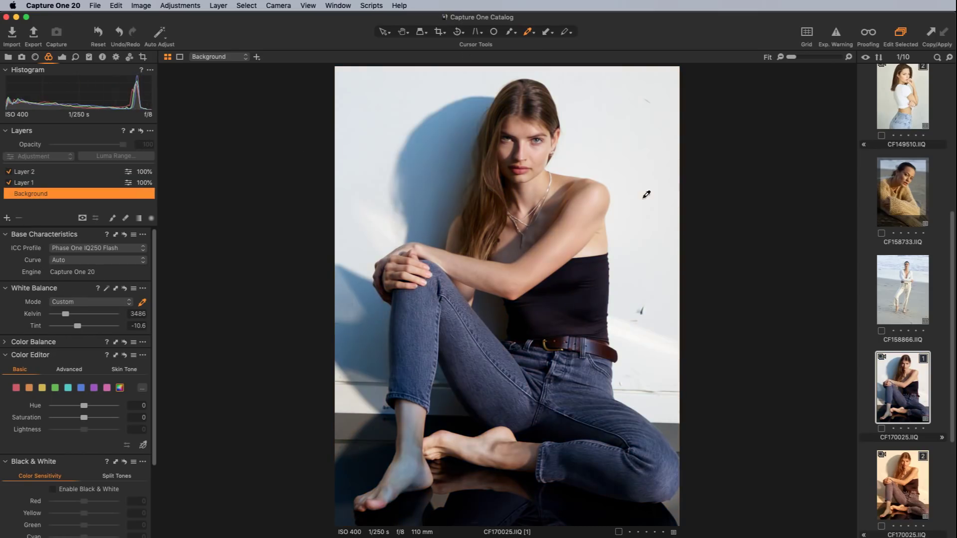
{"action": "left_click", "coordinate": [646, 223]}
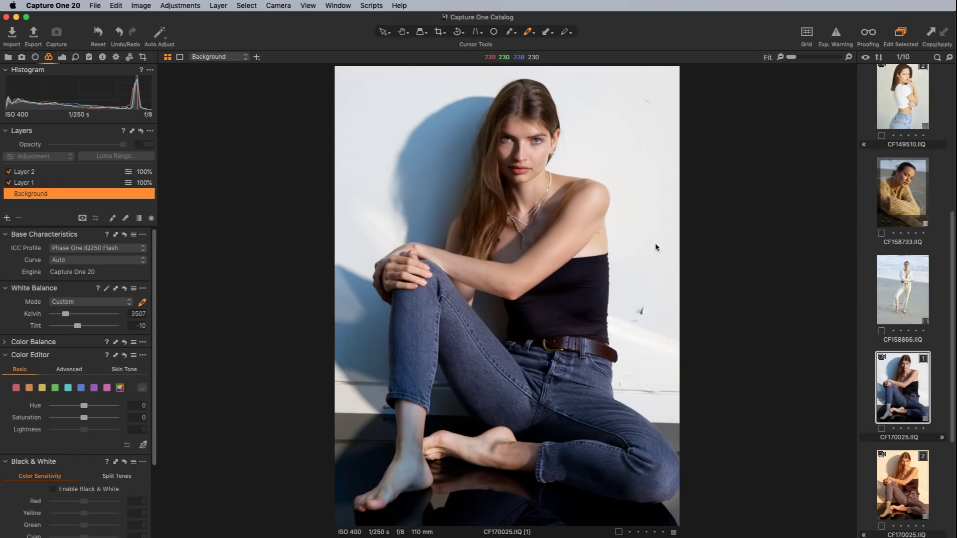
Step: Show the exposure tools and make Layer 2 the active layer
{"action": "key", "text": "super+alt+Up"}
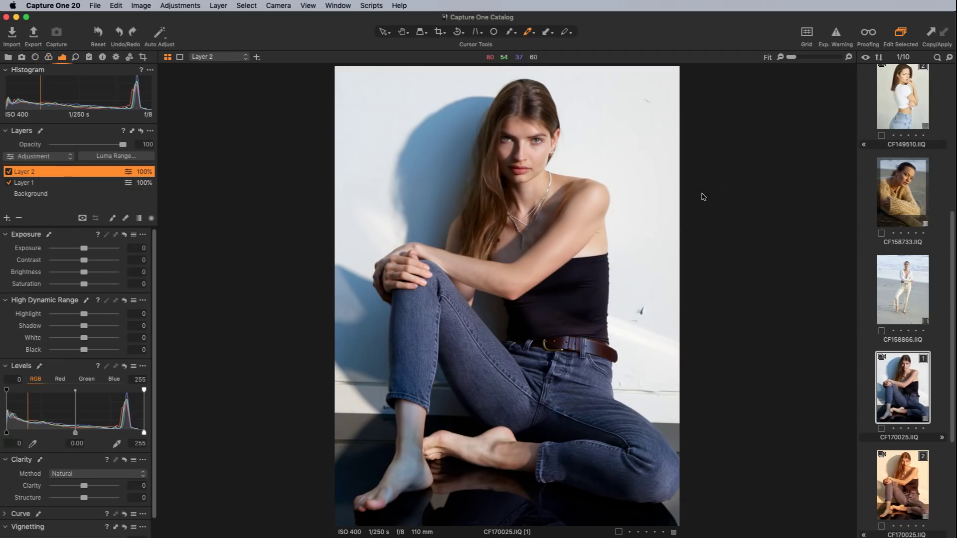